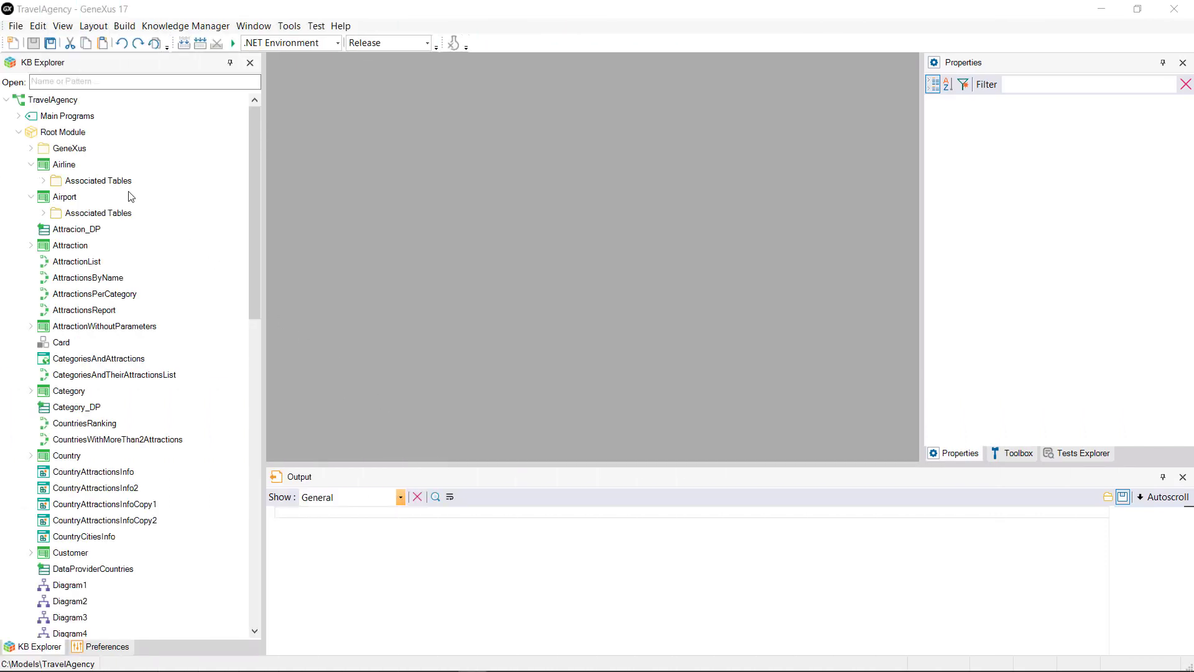
Open the Airport transaction from the Root Module
click(62, 197)
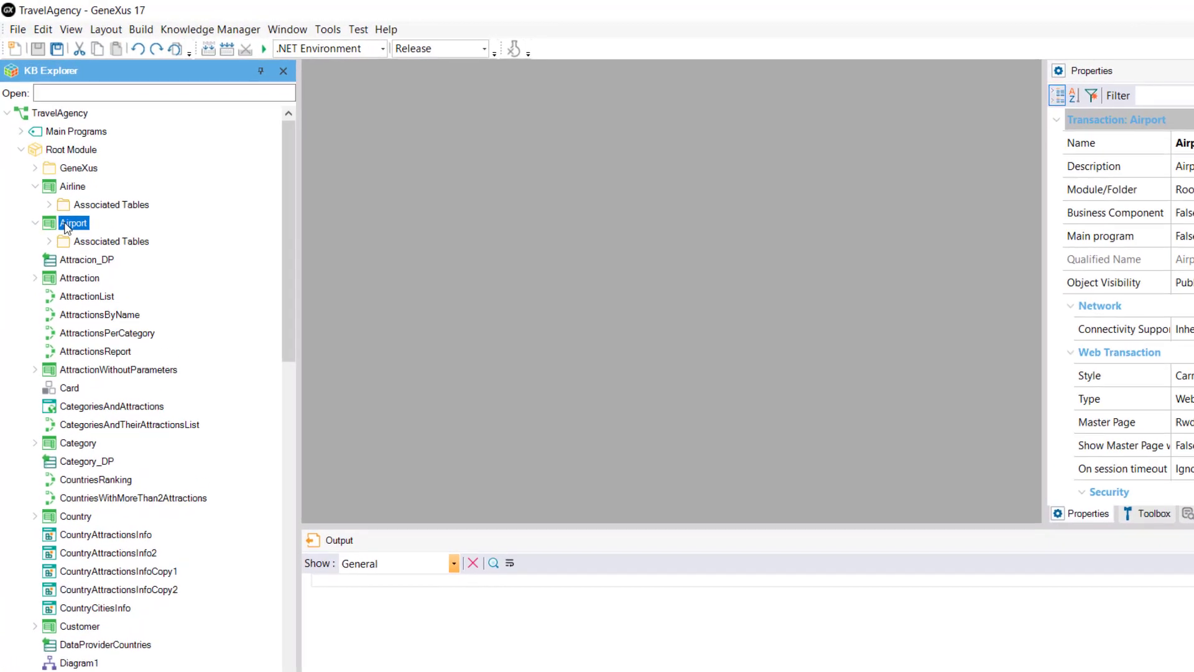
double_click(66, 223)
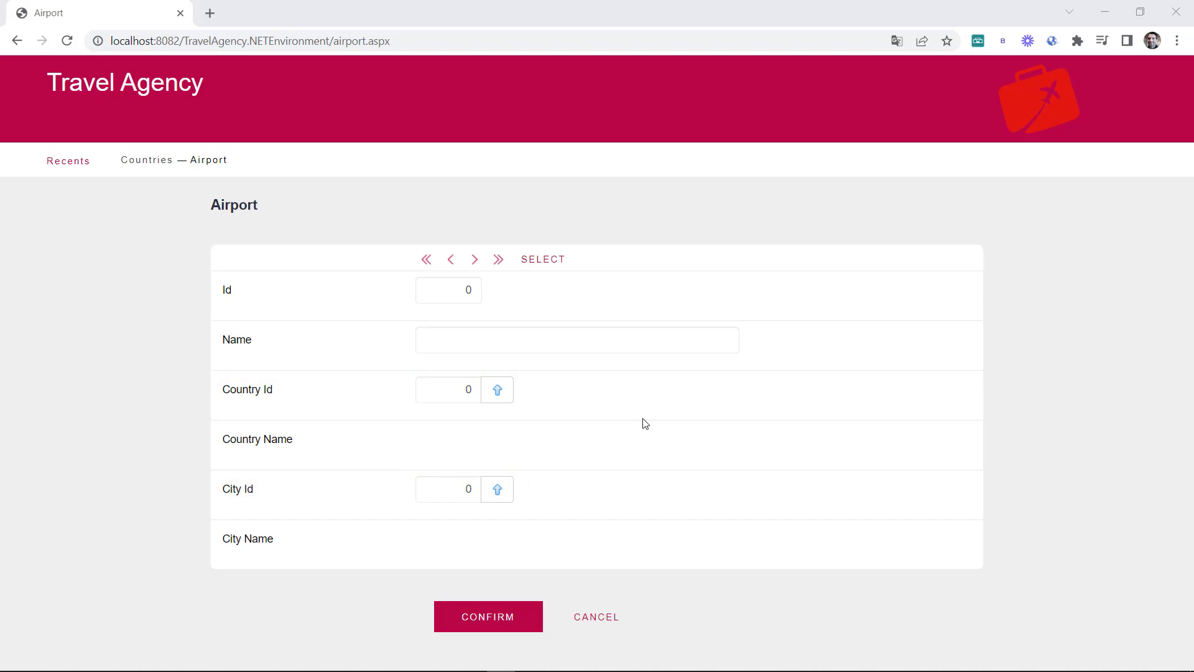
Switch to the running Airport form in the browser and filter its country selection list by the name "Spa"
click(499, 397)
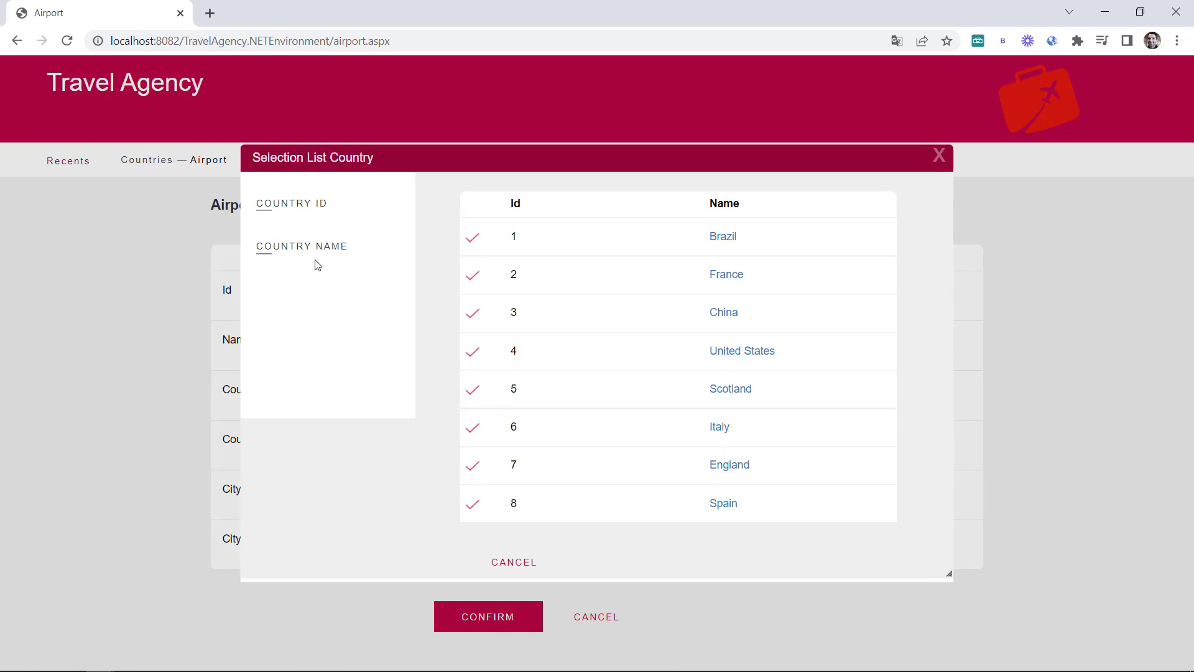
click(311, 280)
text(Sp)
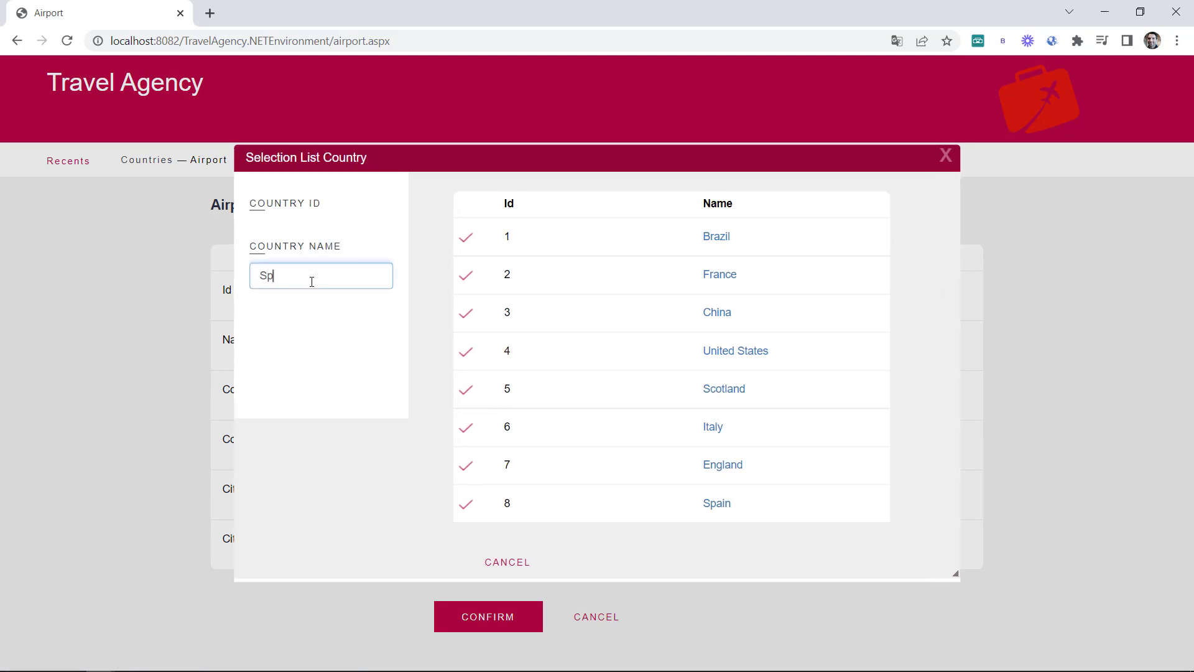
text(a)
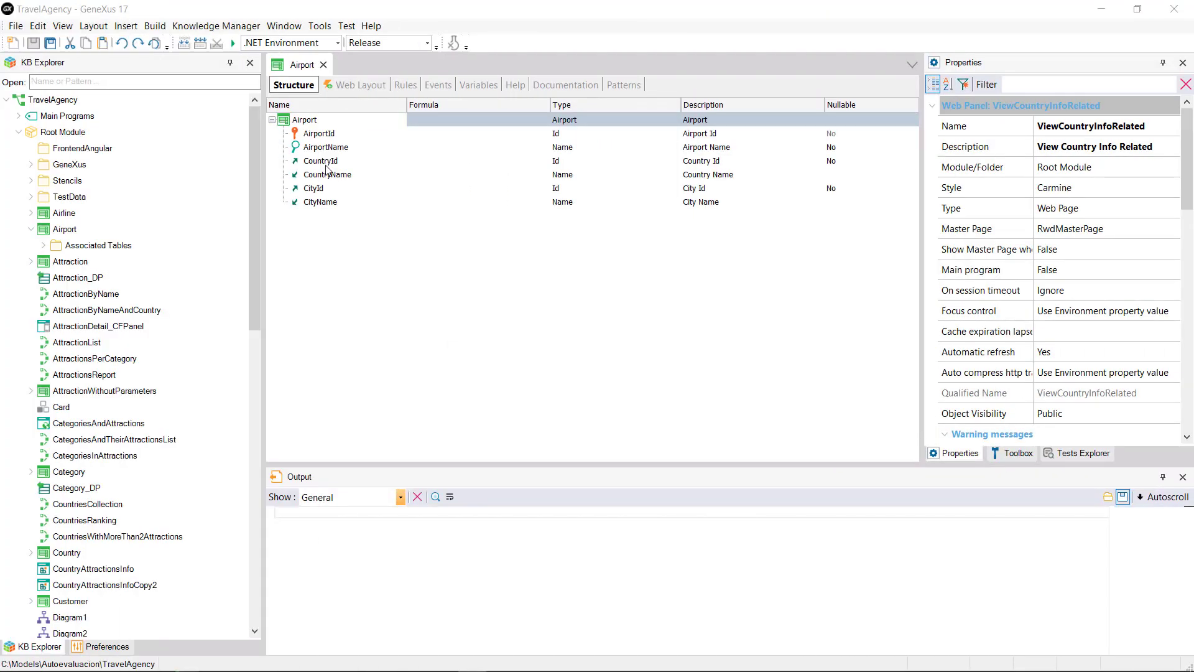
Set the Input Type of the CountryId attribute in the Airport transaction to Descriptions
click(327, 163)
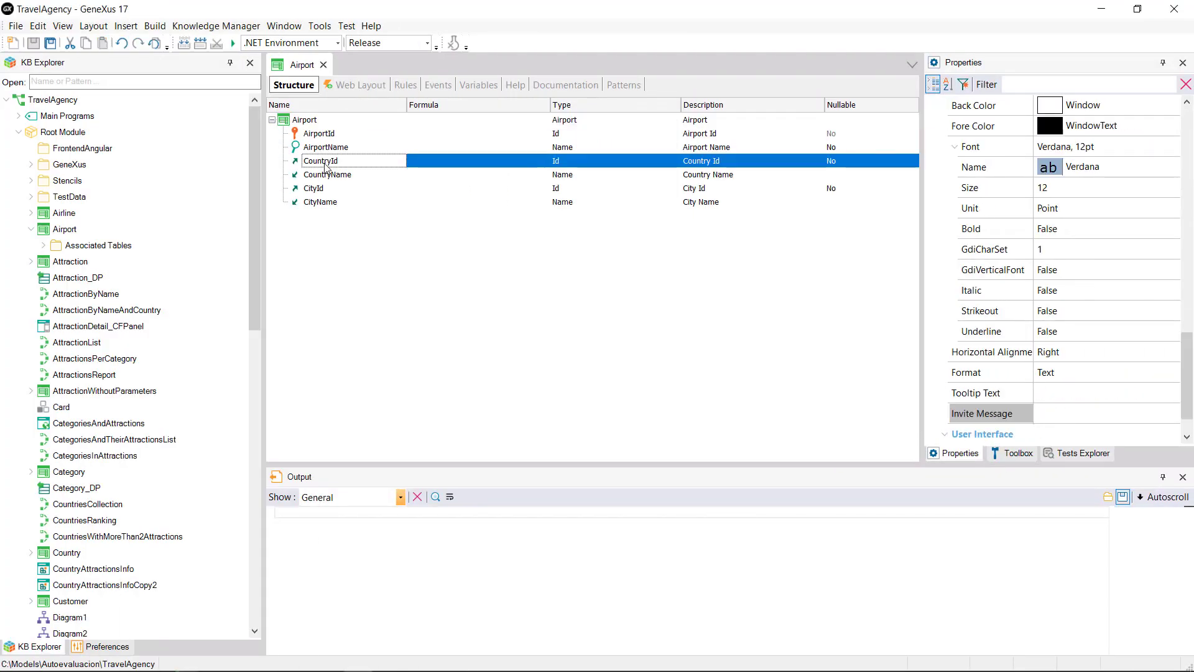
click(1188, 358)
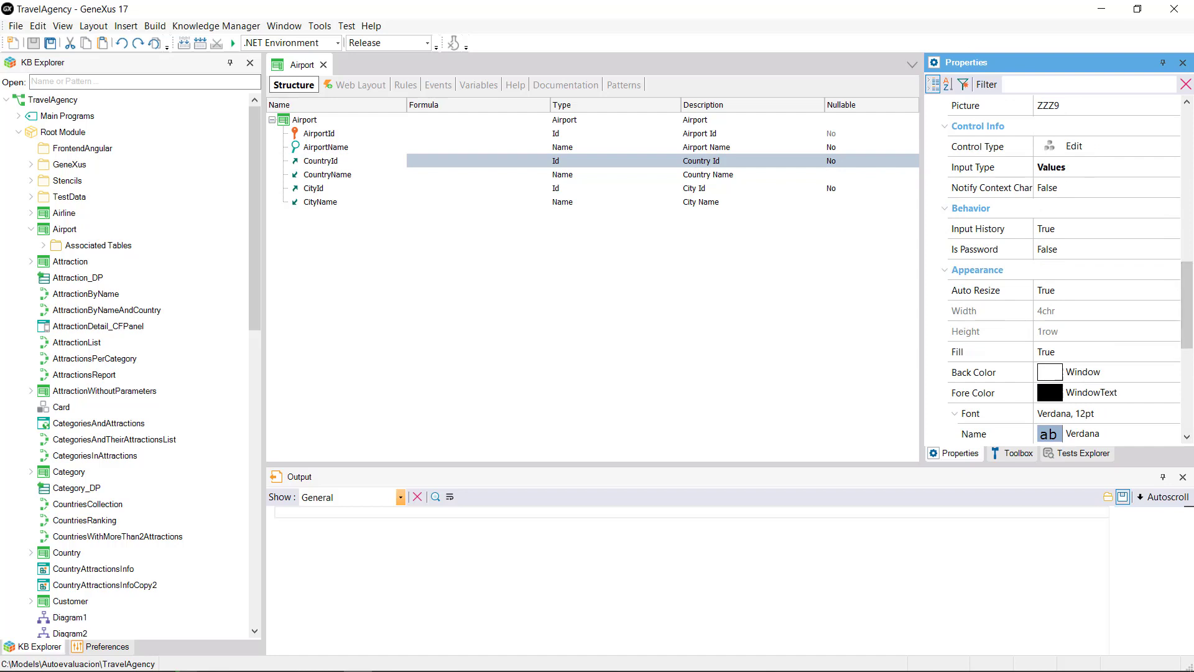
click(1135, 173)
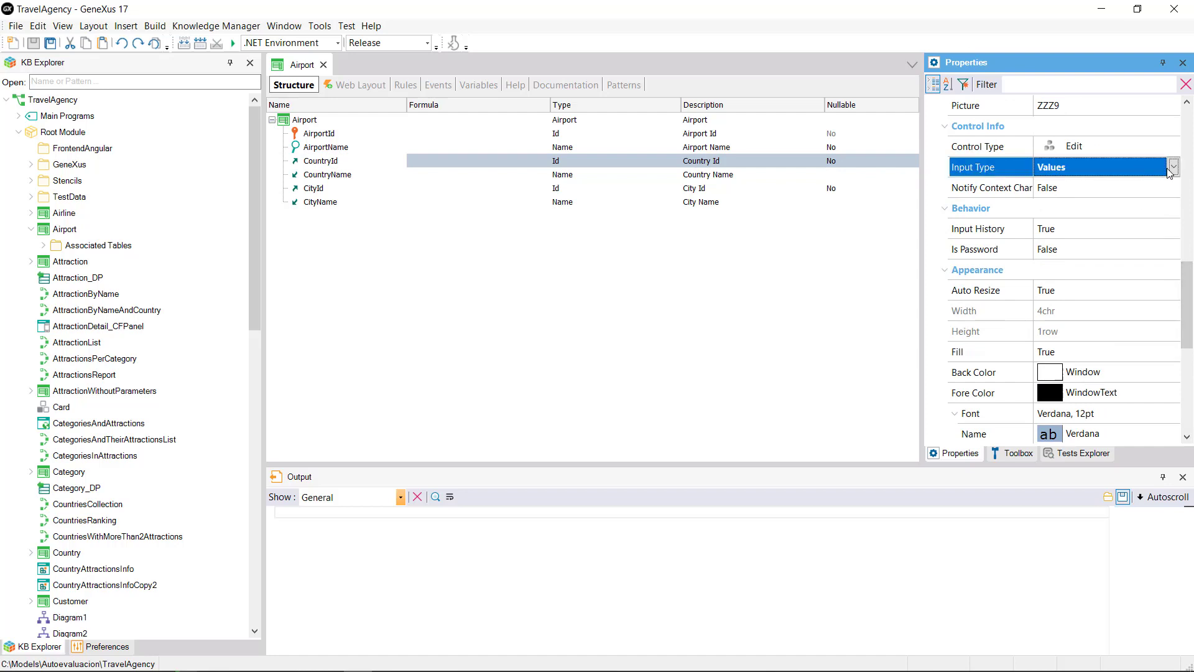
click(1171, 168)
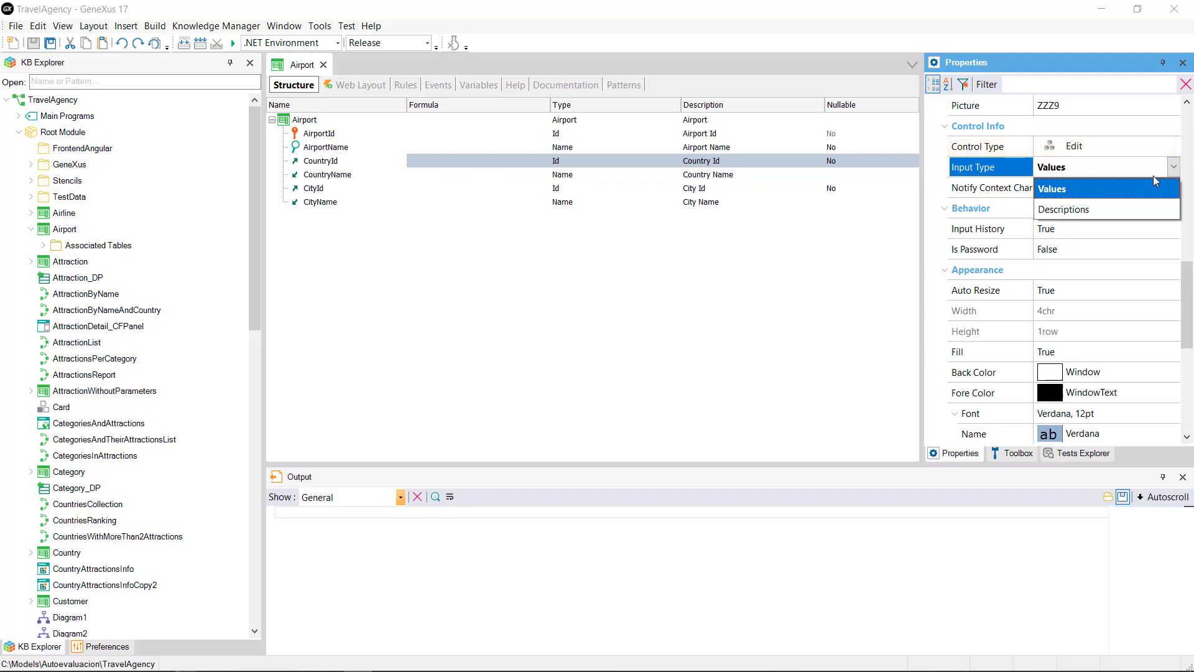
click(1096, 209)
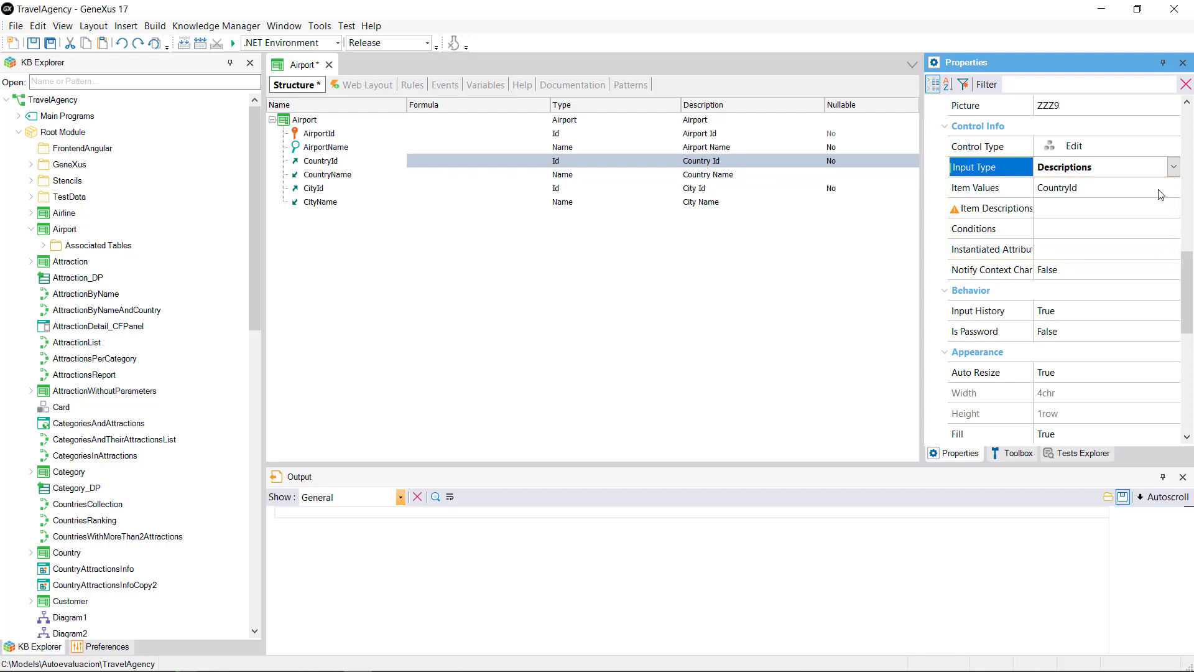
Choose CountryName as the Item Descriptions attribute for CountryId, filtering the attributes by "count"
click(1160, 213)
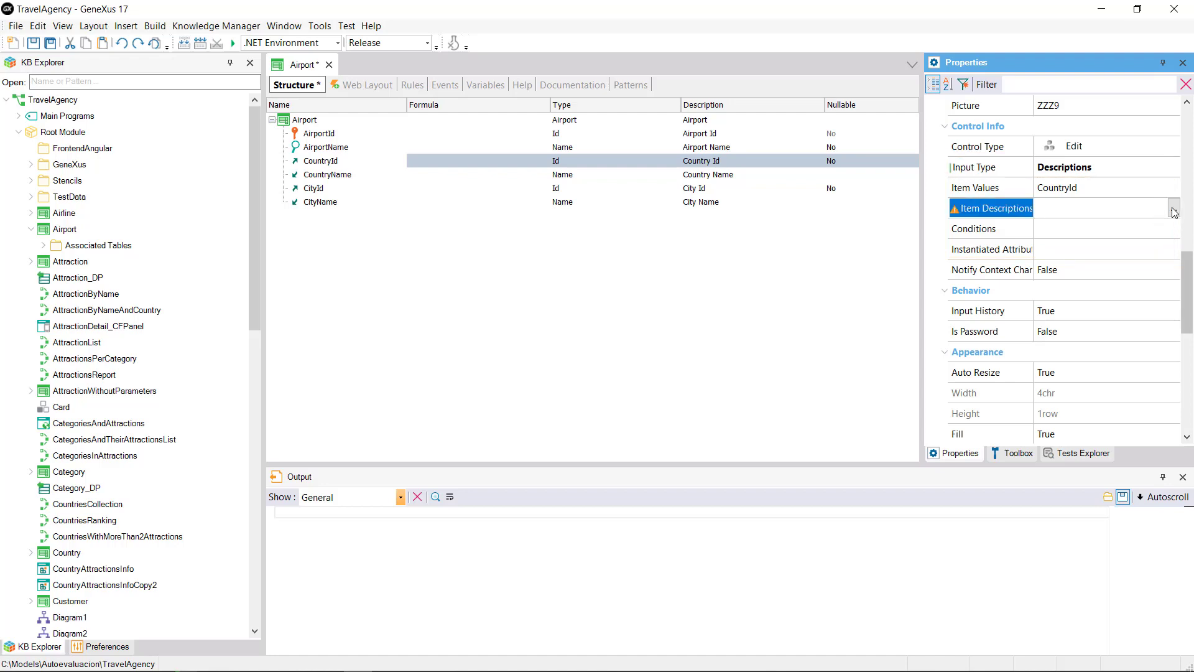
click(1174, 210)
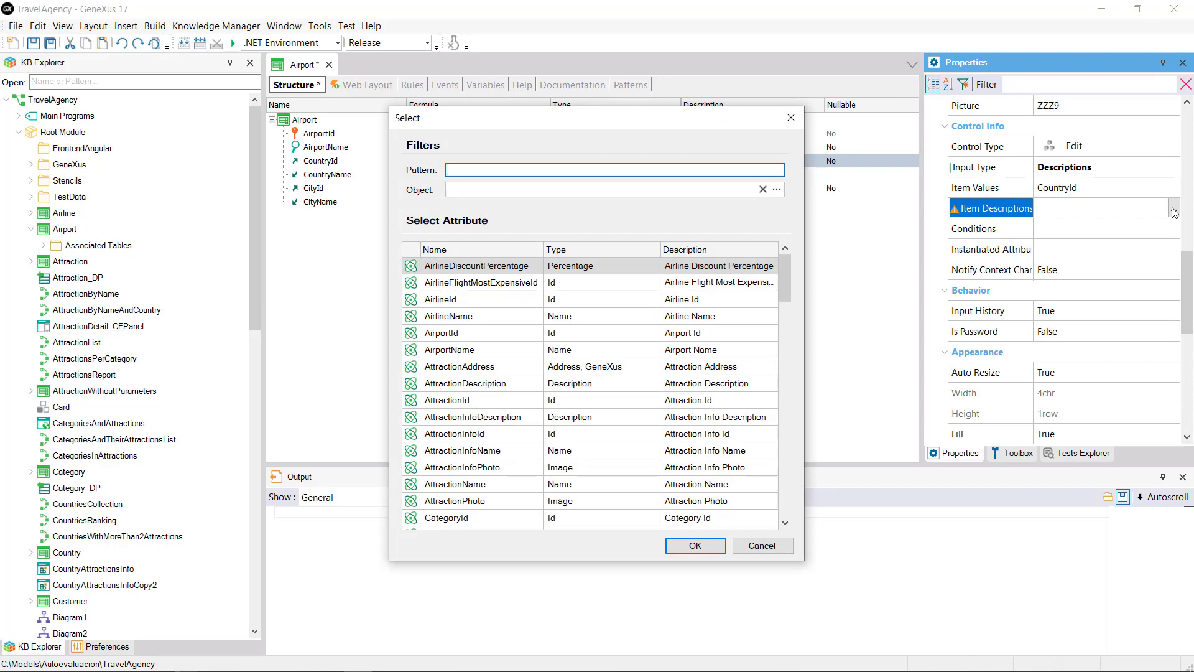
text(count)
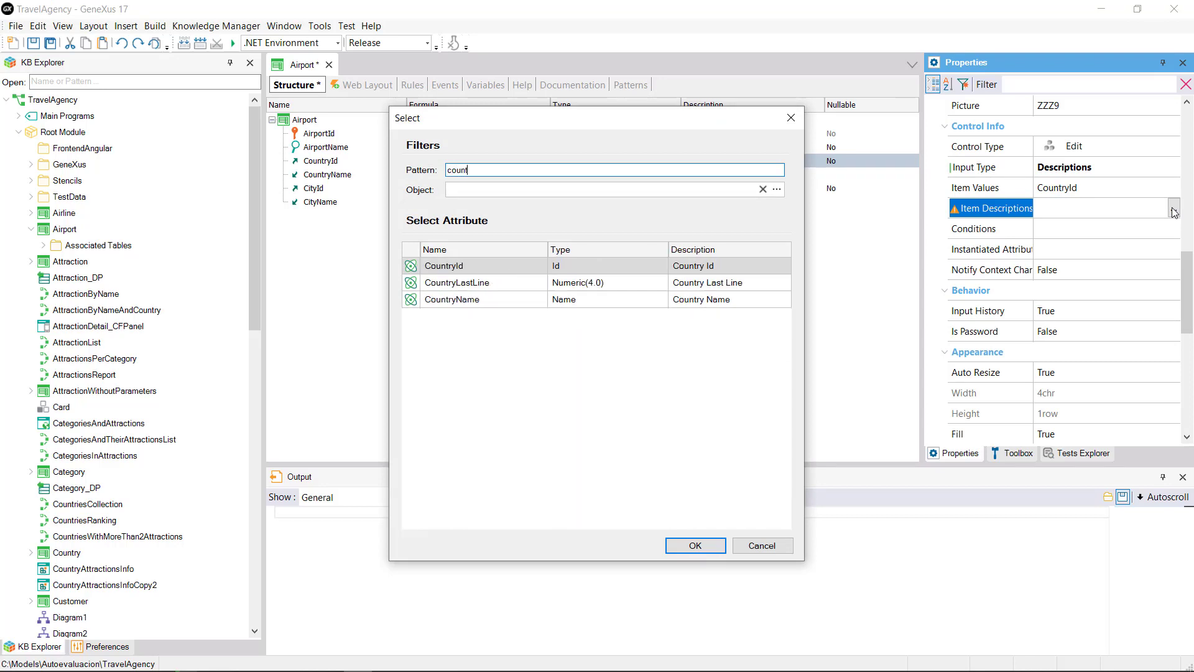
double_click(478, 301)
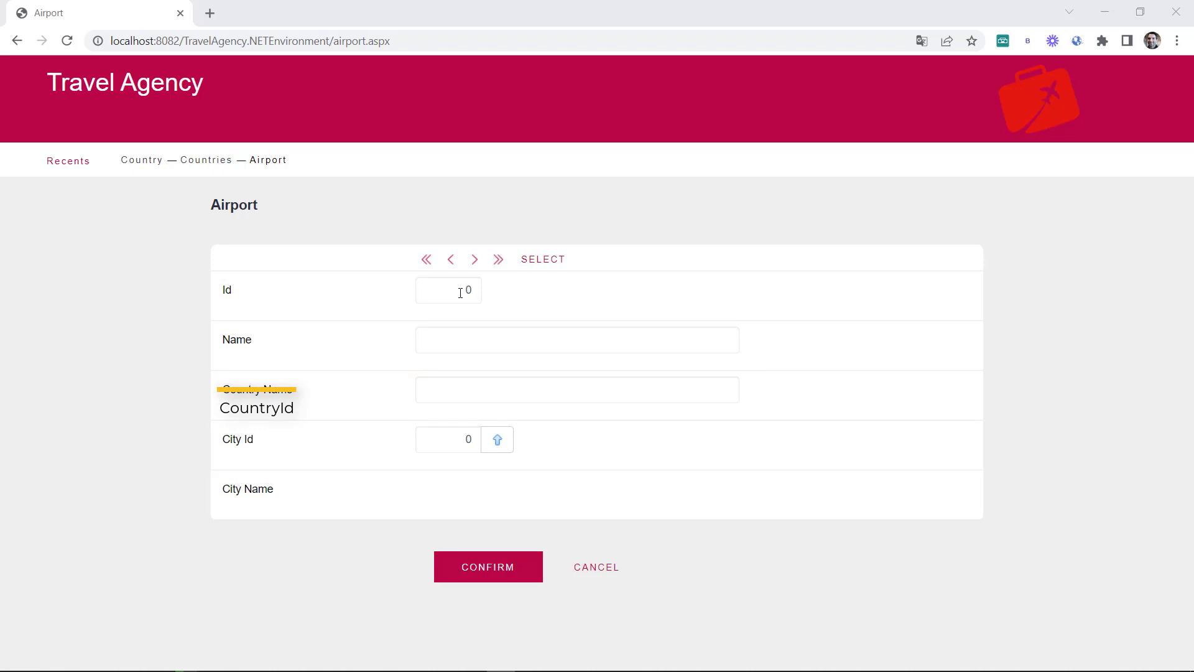
In the running Airport form, enter Id 1, airport name Guarulhos and country name Brazil
click(463, 292)
text(1)
key(Tab)
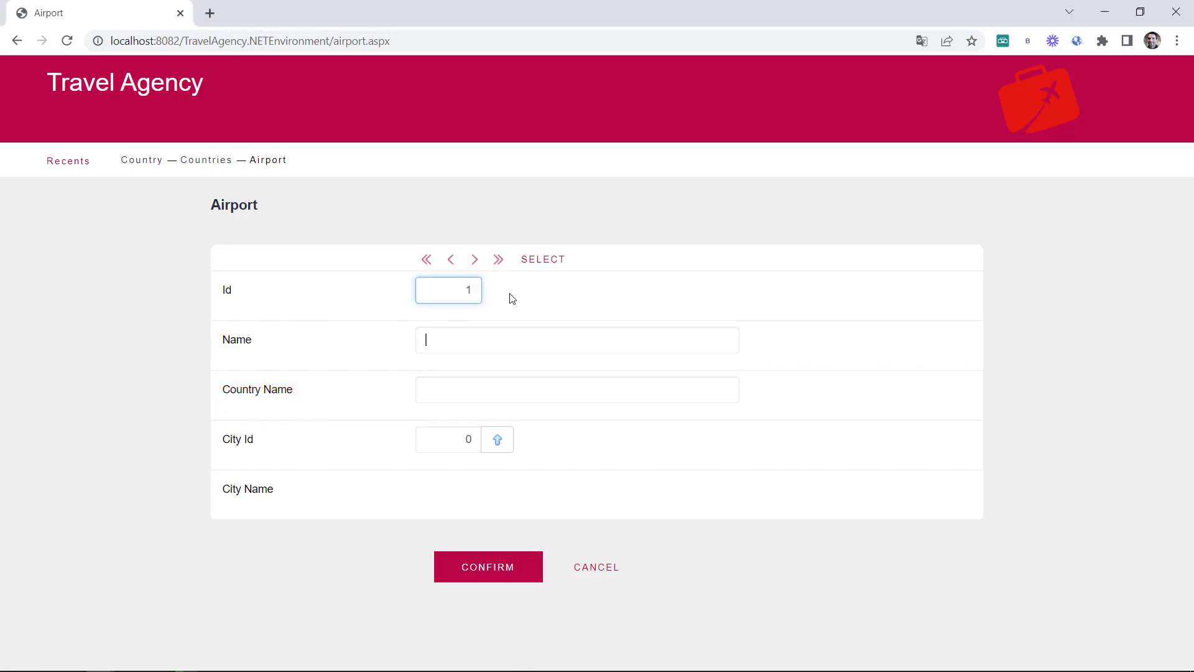
text(Guarulhos)
key(Tab)
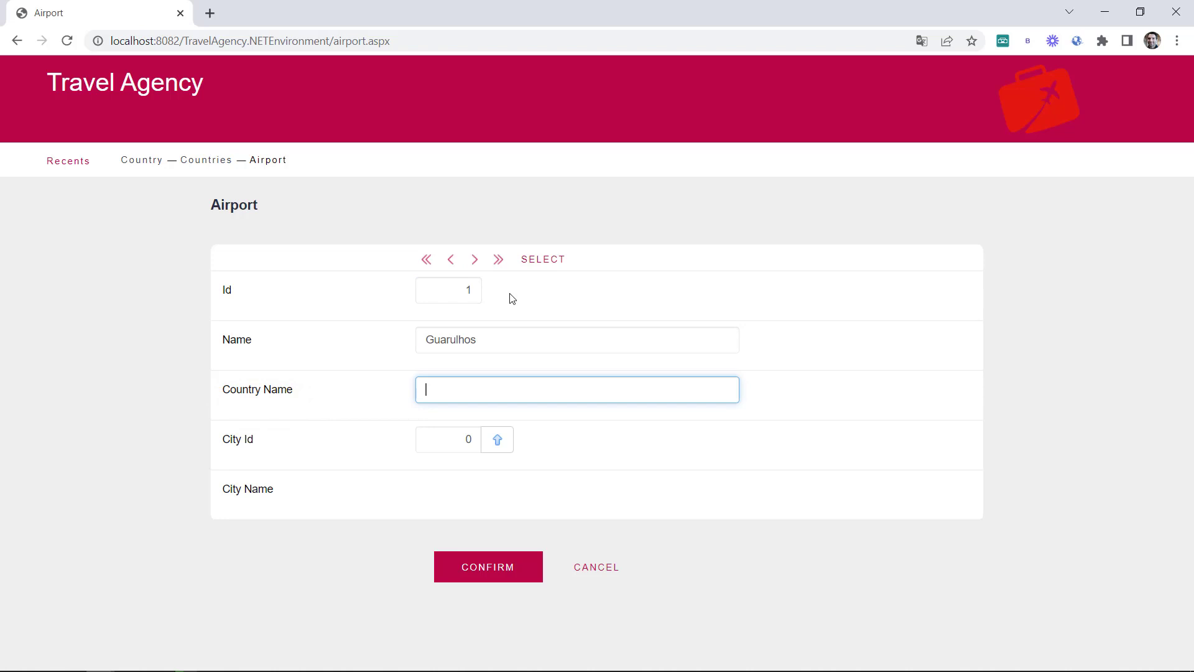
text(Brazil)
key(Tab)
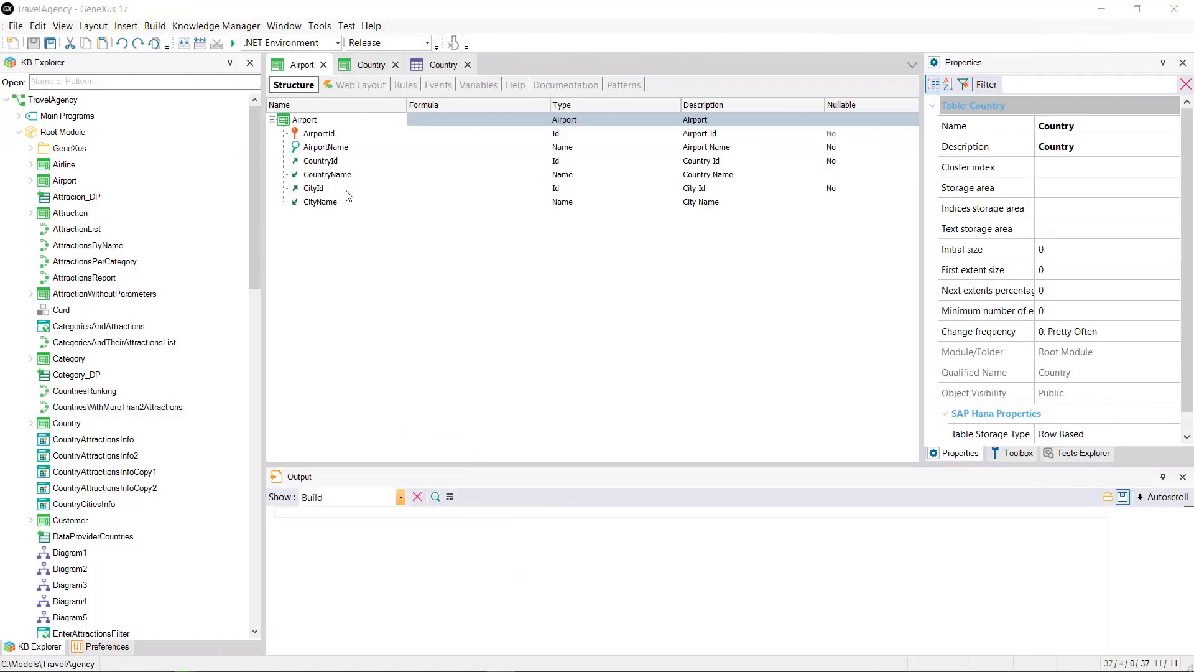
Review the Airport transaction's web layout, the Country transaction's structure and the Country table's indexes
click(347, 89)
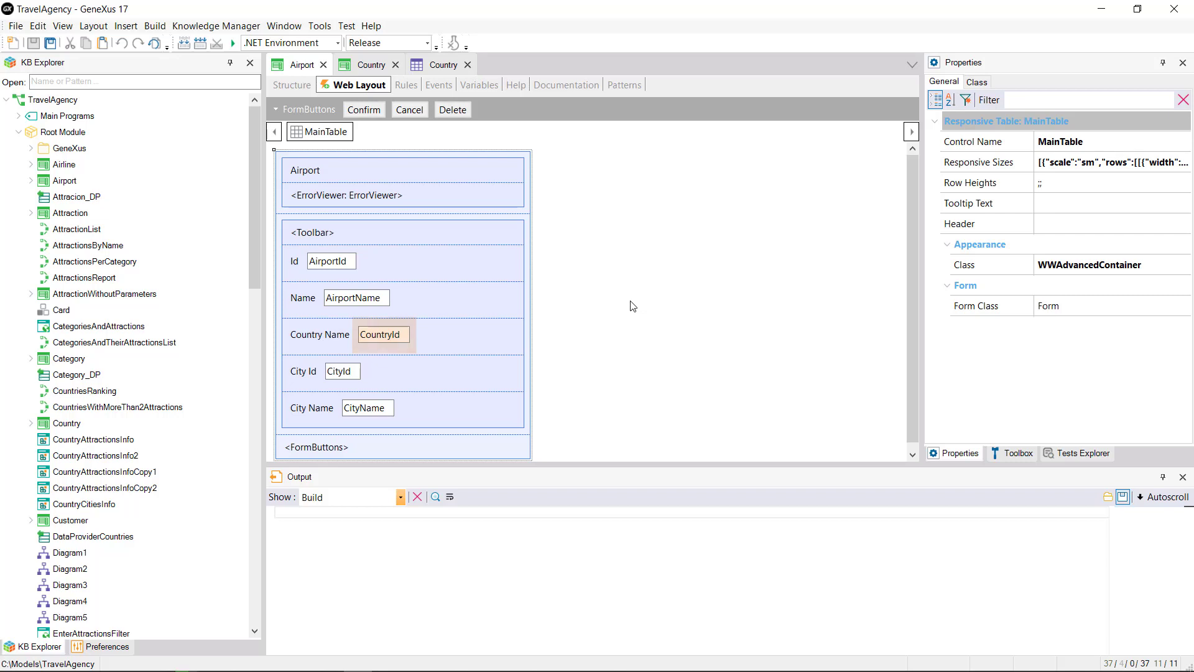
click(372, 64)
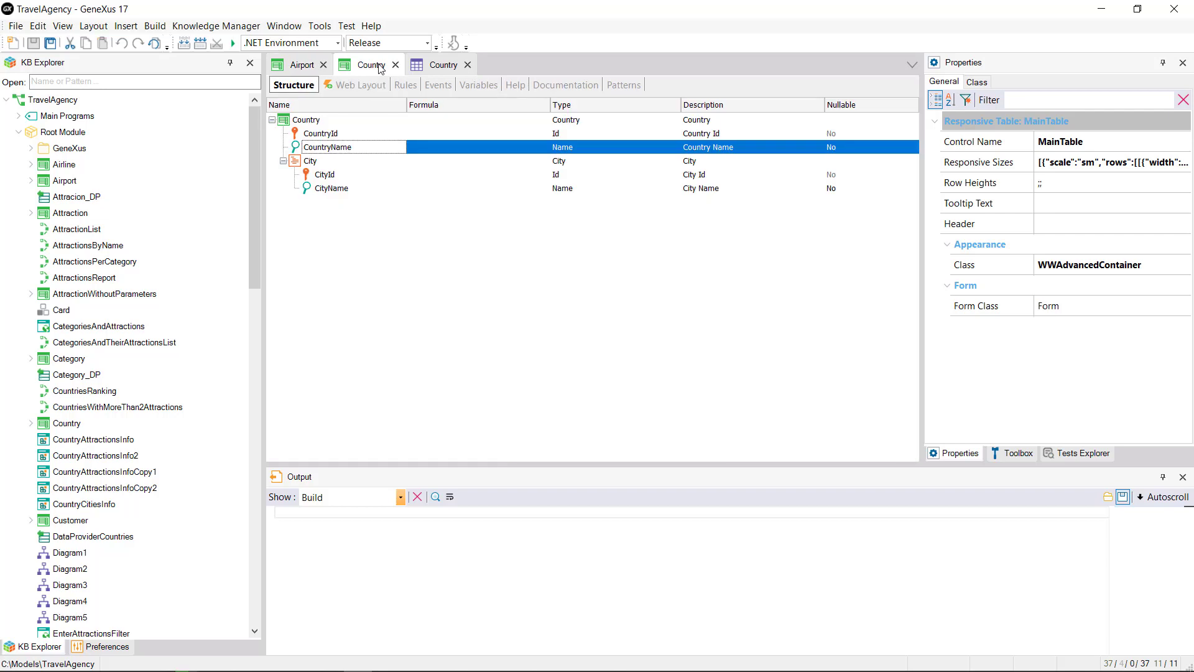
click(439, 64)
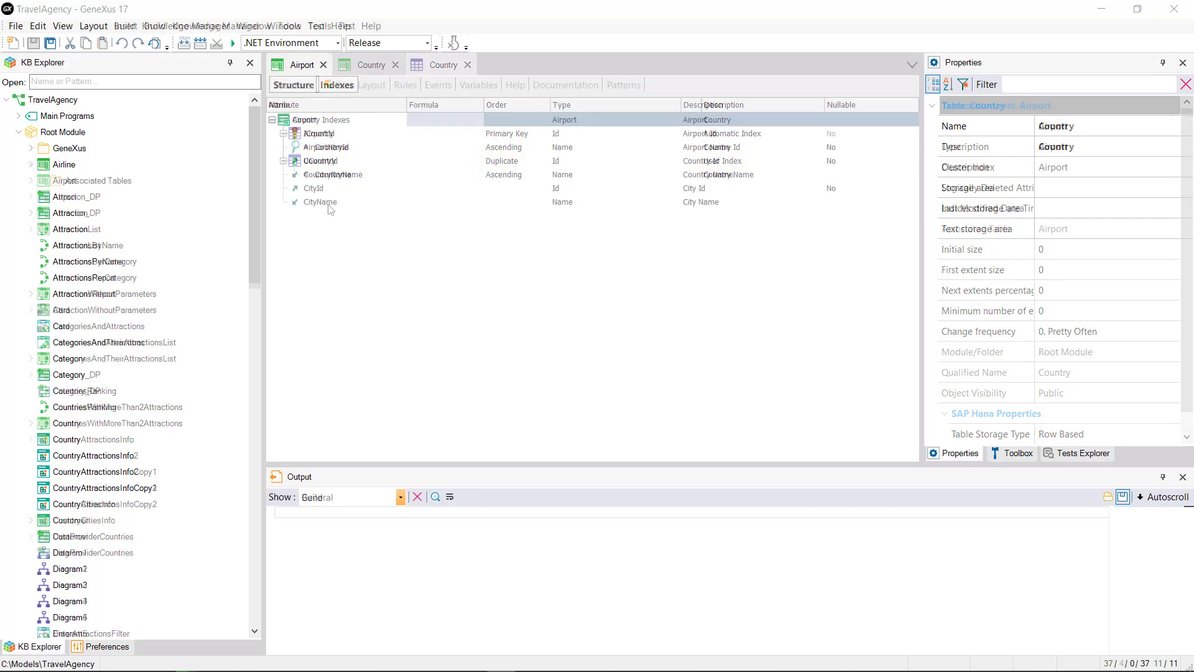
Add the attributes EmployeeId and EmployeeName below CityName in the Airport transaction's structure
click(329, 212)
text(Em)
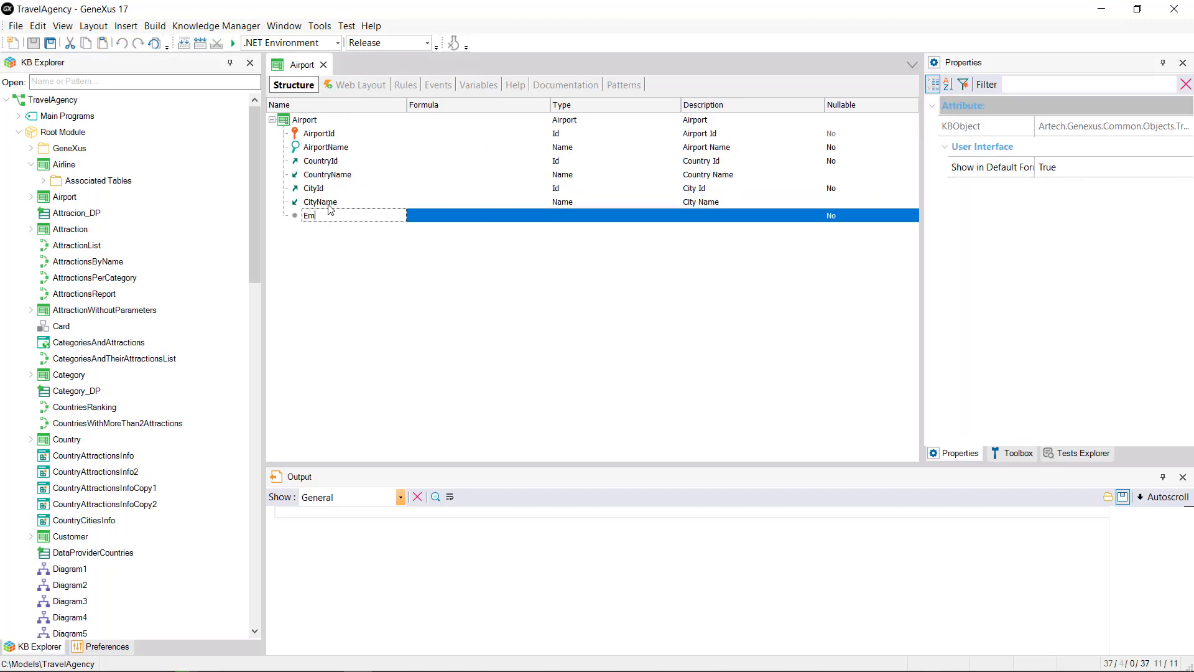
text(ployeeId)
key(Return)
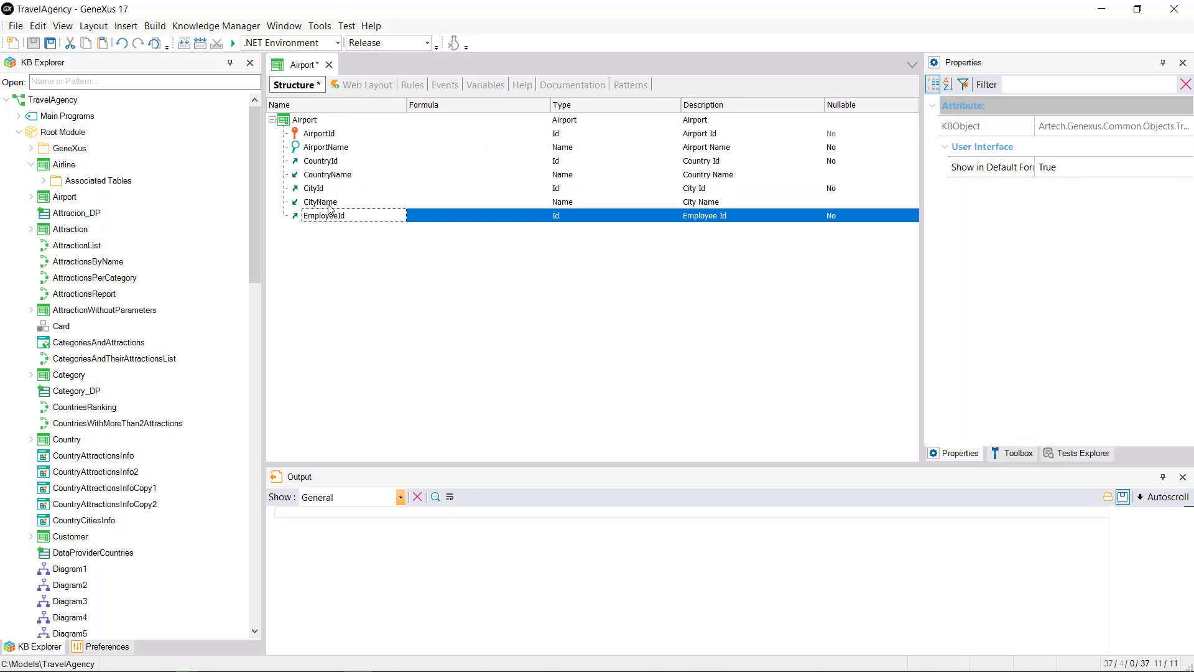
text(EmployeeNa)
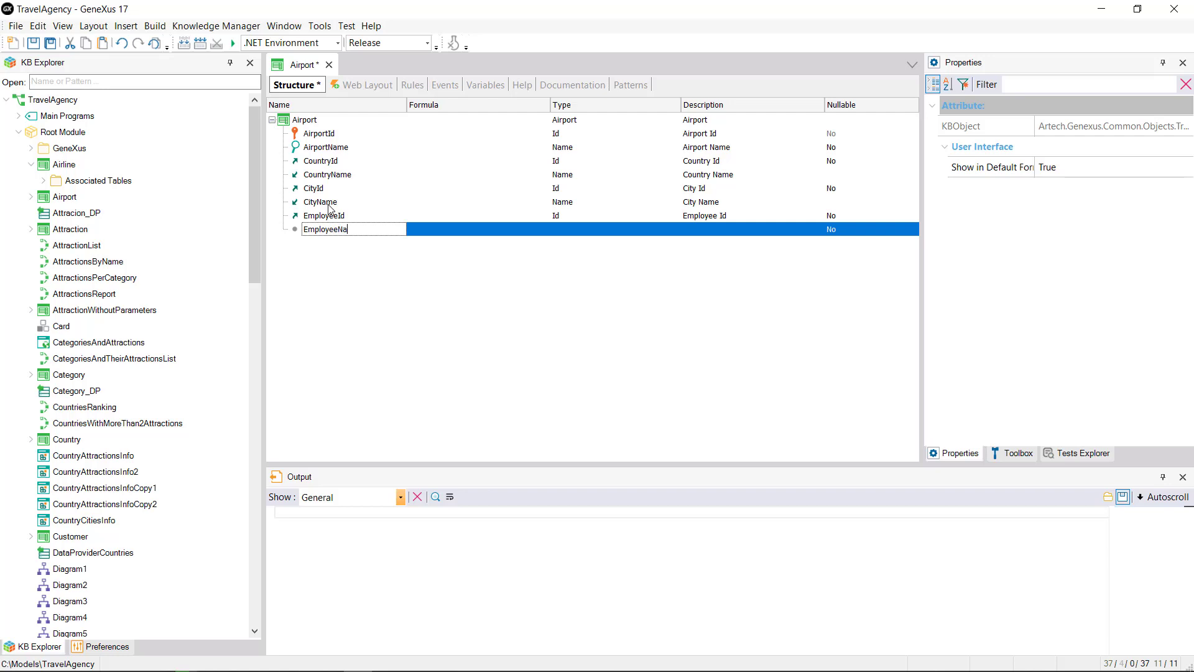
text(me)
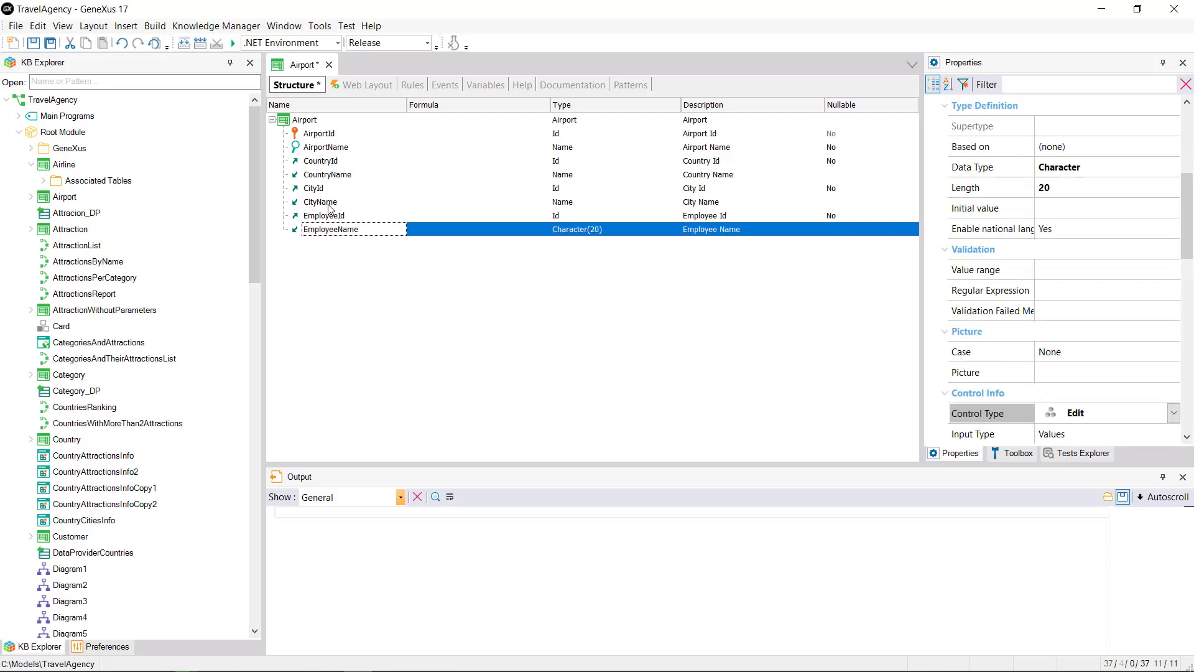
Set the Input Type of the EmployeeId attribute to Descriptions
click(332, 215)
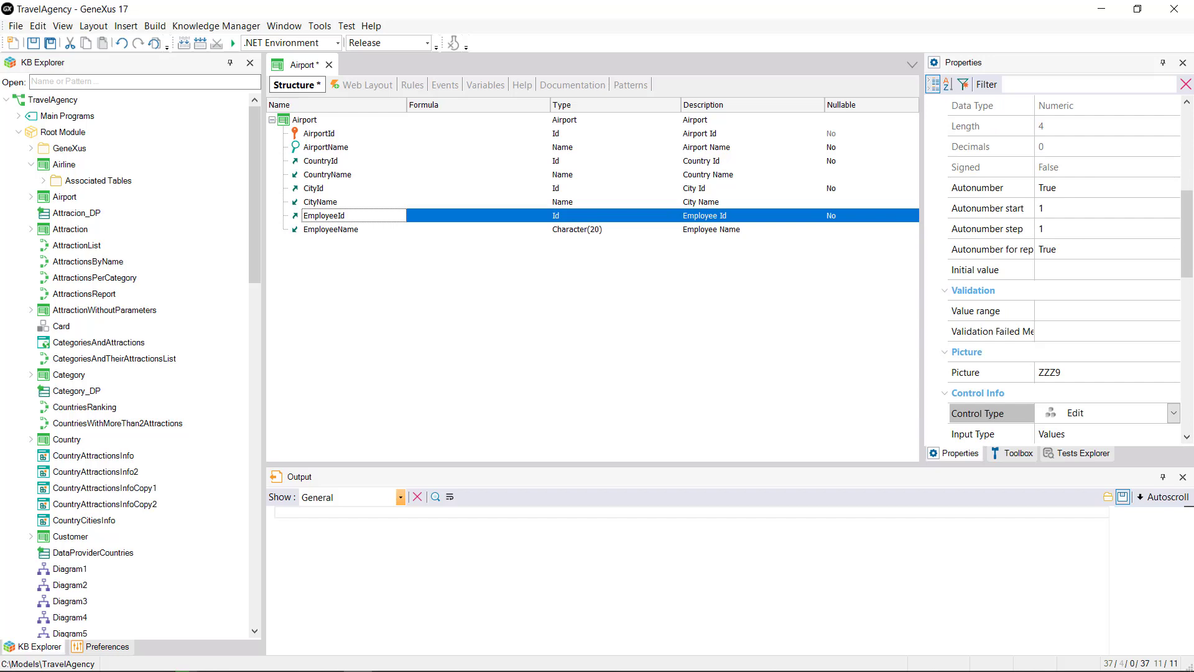
drag(1189, 247, 1189, 285)
click(1143, 284)
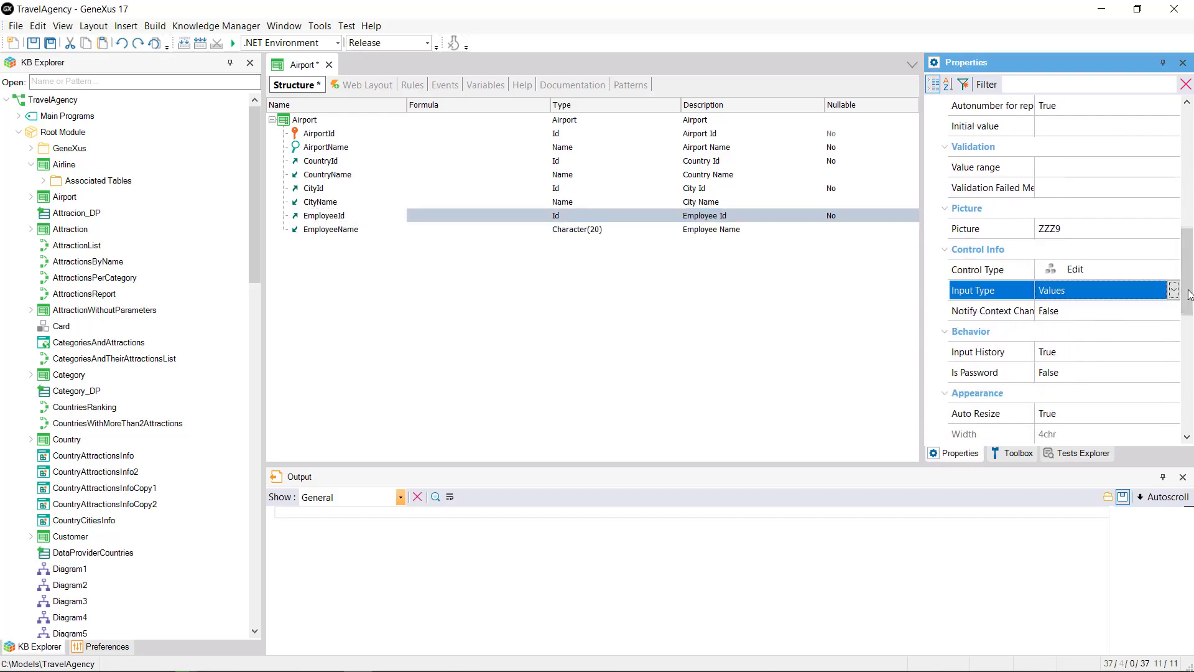
click(1173, 290)
click(1122, 331)
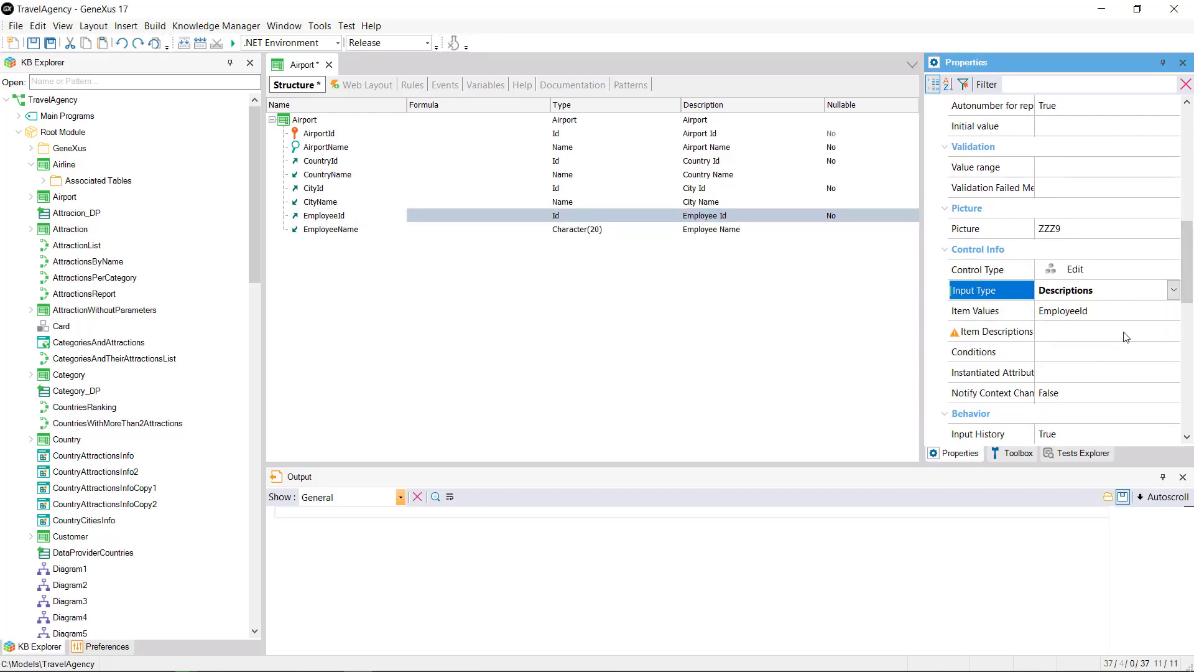
Choose EmployeeName as the Item Descriptions attribute for EmployeeId, filtering the attributes by "Empl"
click(1126, 337)
click(1174, 331)
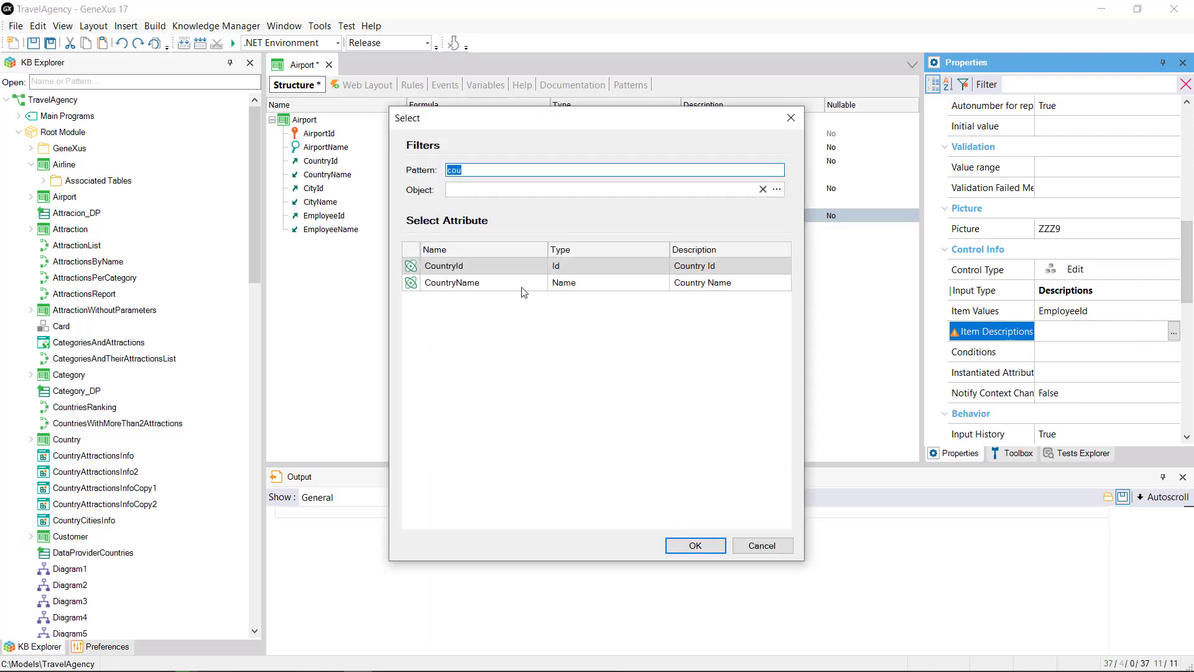
text(Empl)
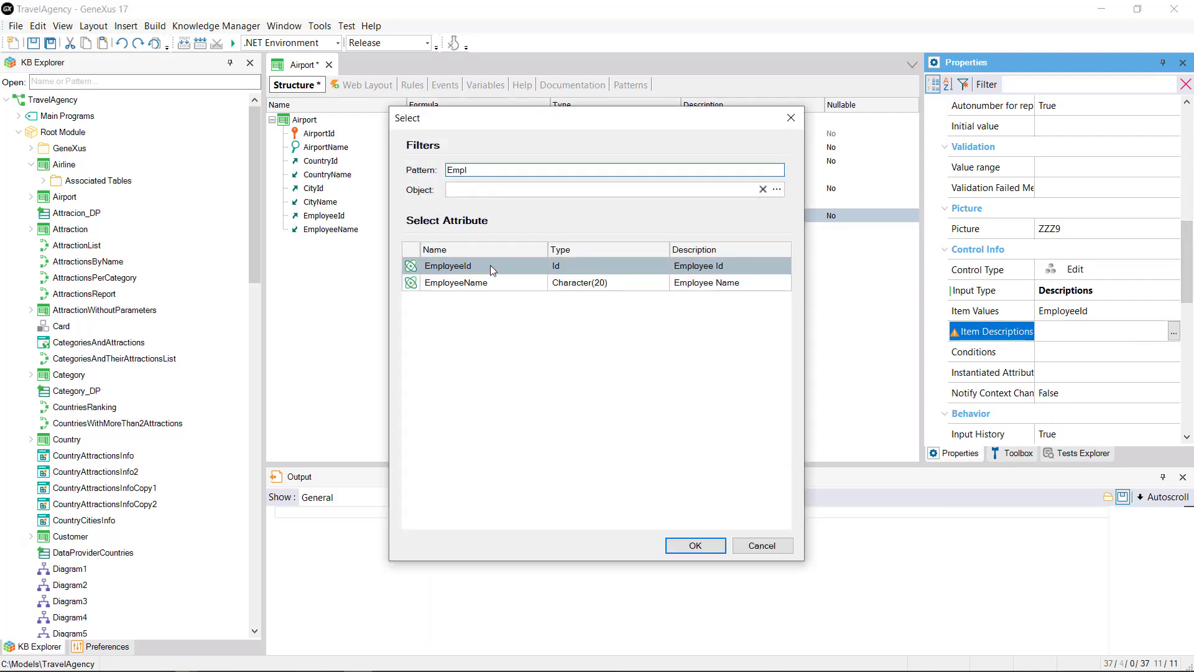
double_click(488, 282)
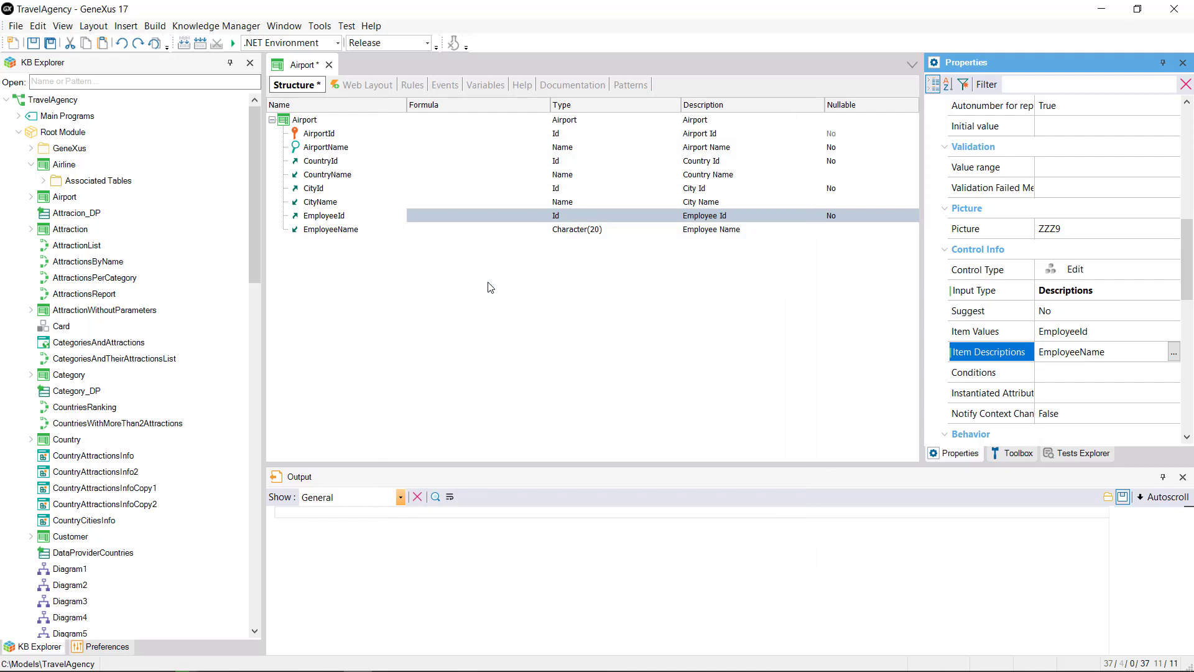
Run the application and enter the employee's full name in the Airport form's Employee Name field
key(F5)
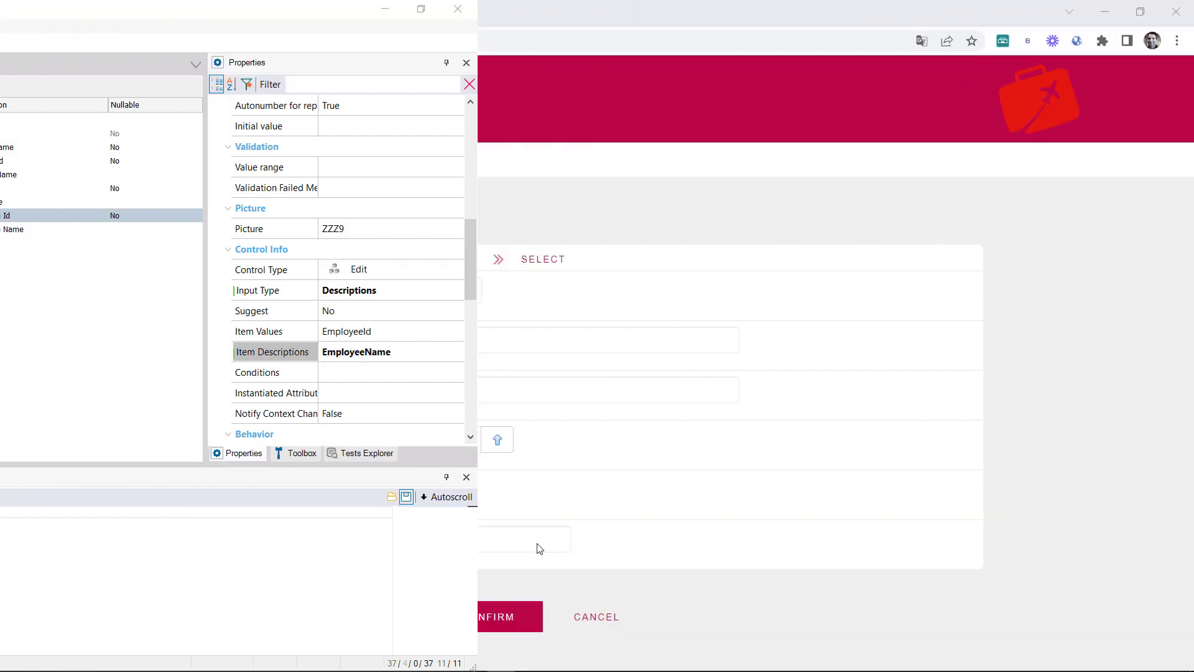
text(John S)
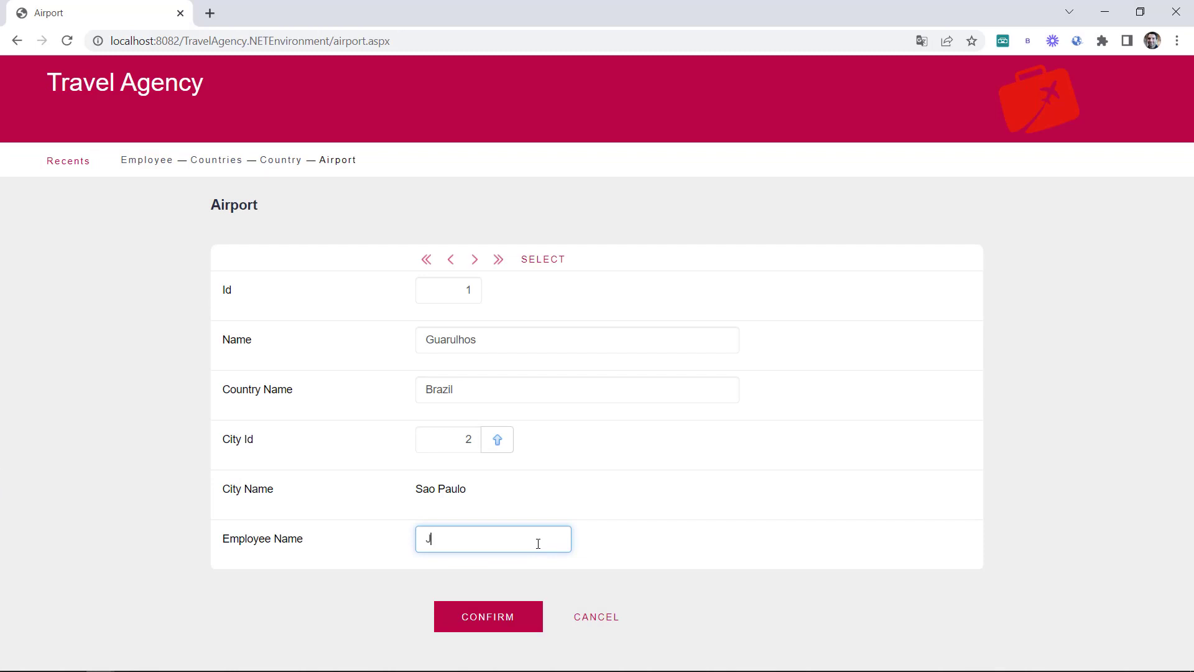
text(mith)
key(Tab)
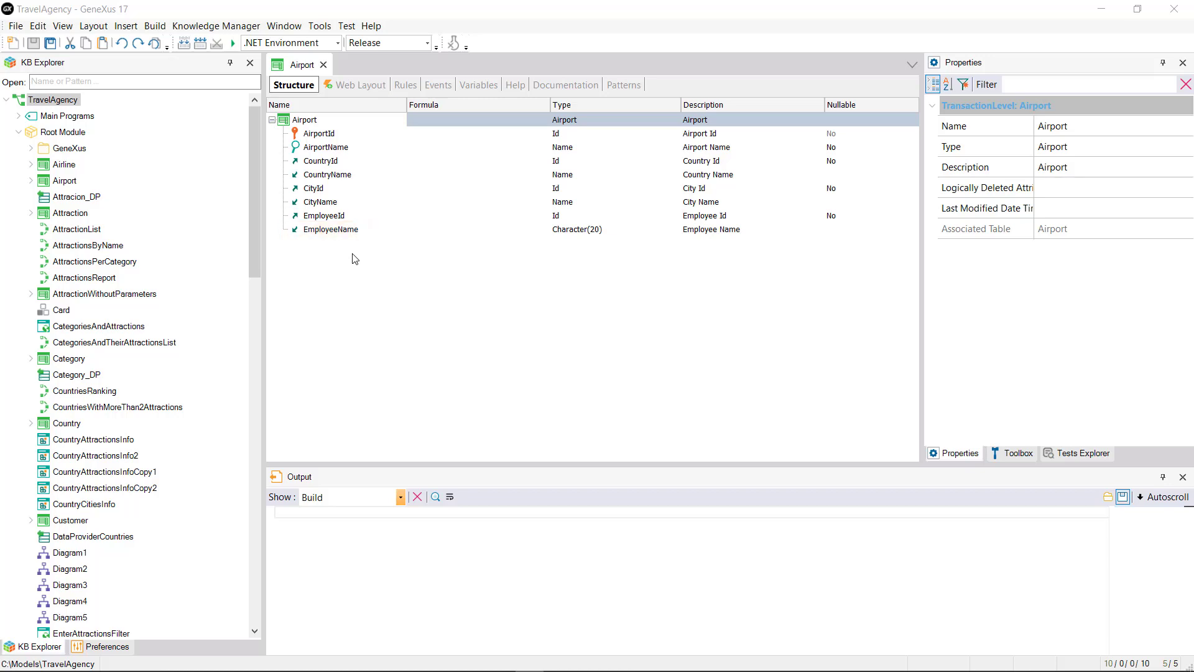
Examine the Control Info properties of the CountryId attribute in the Airport transaction's structure
click(355, 259)
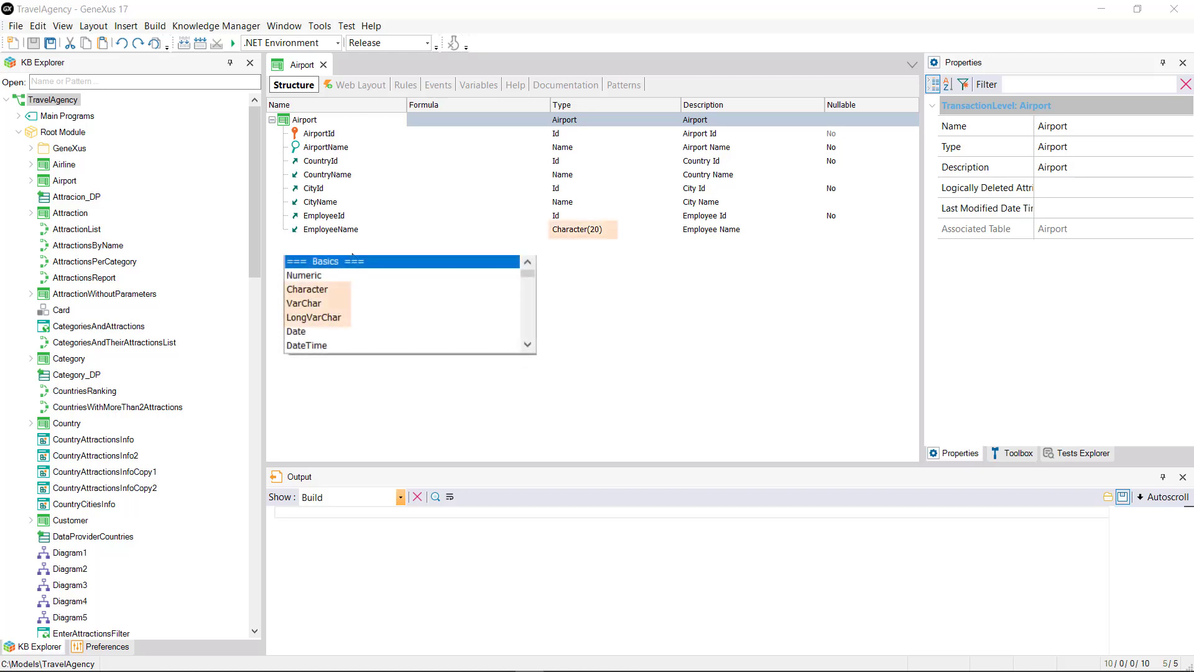
click(319, 163)
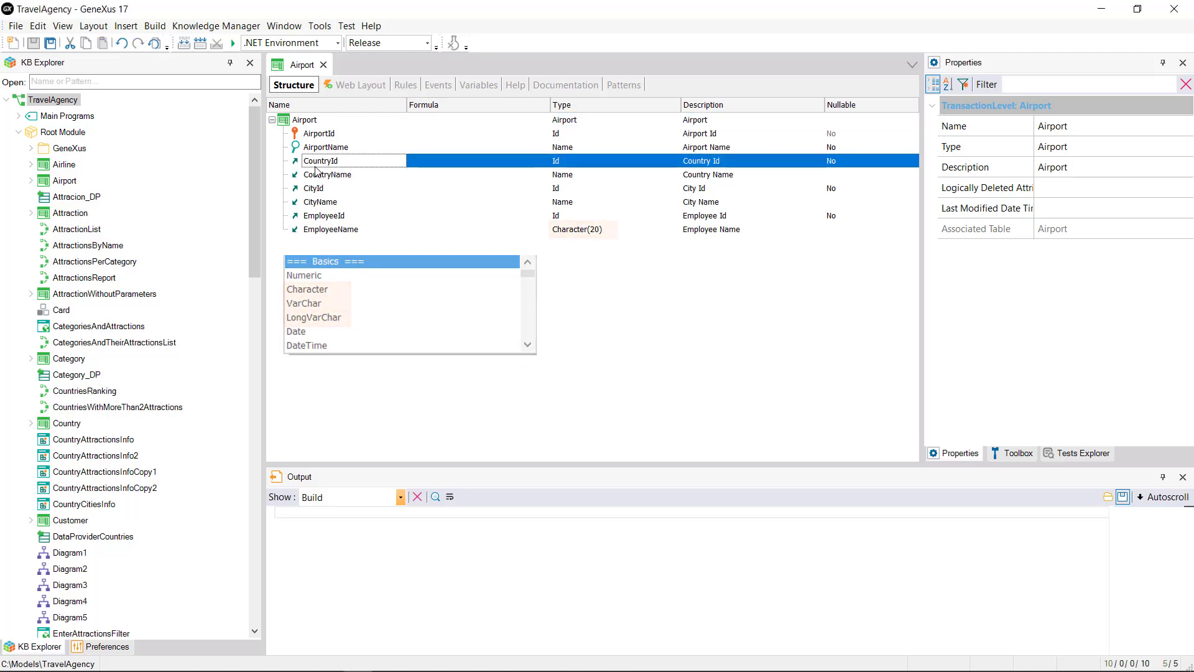
drag(1187, 144, 1187, 265)
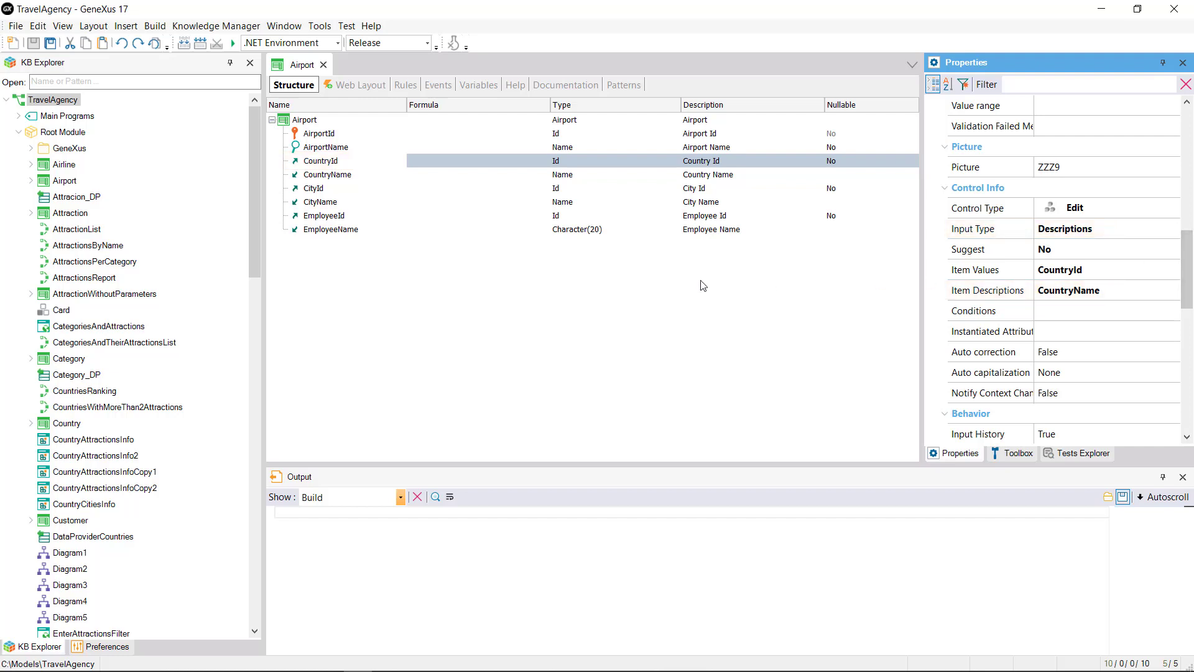
Open the Attraction transaction to check CountryId's Control Info properties, and open the Country transaction for comparison
click(61, 214)
double_click(62, 215)
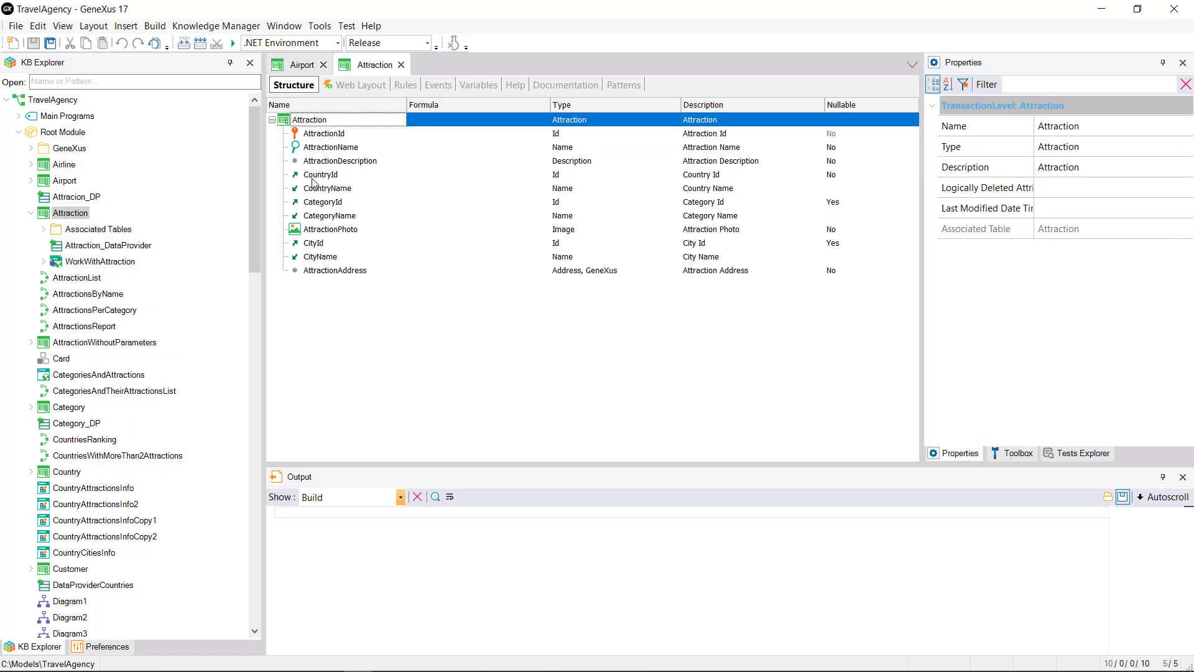
click(420, 177)
drag(1190, 139, 1191, 283)
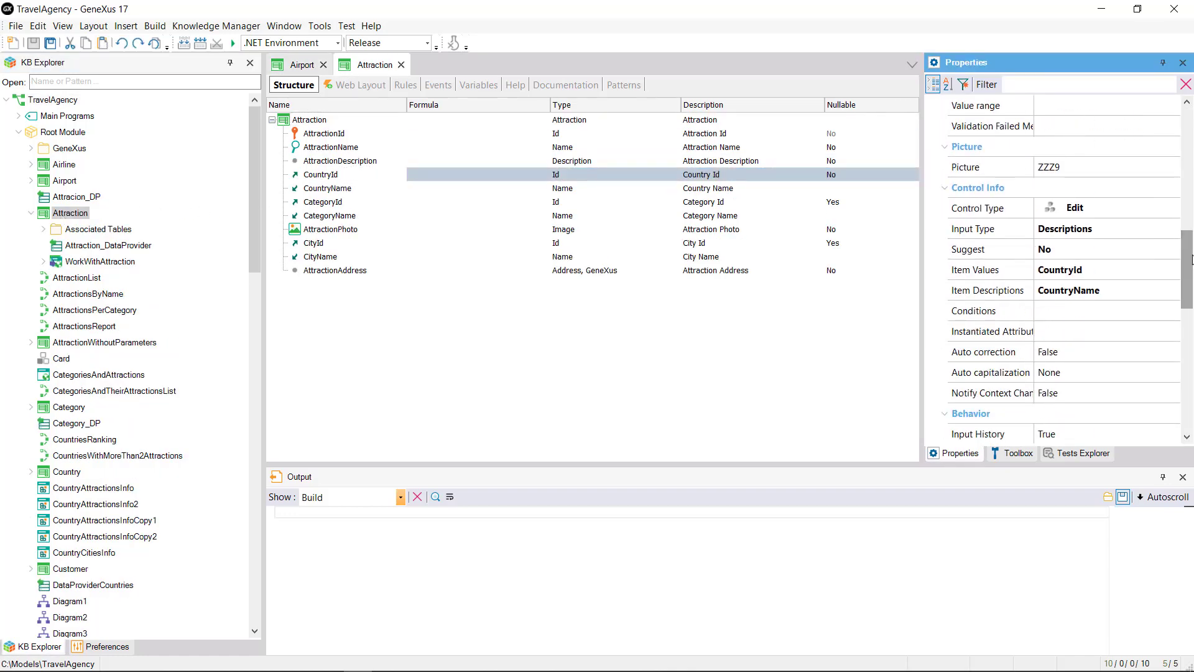
click(64, 474)
double_click(64, 474)
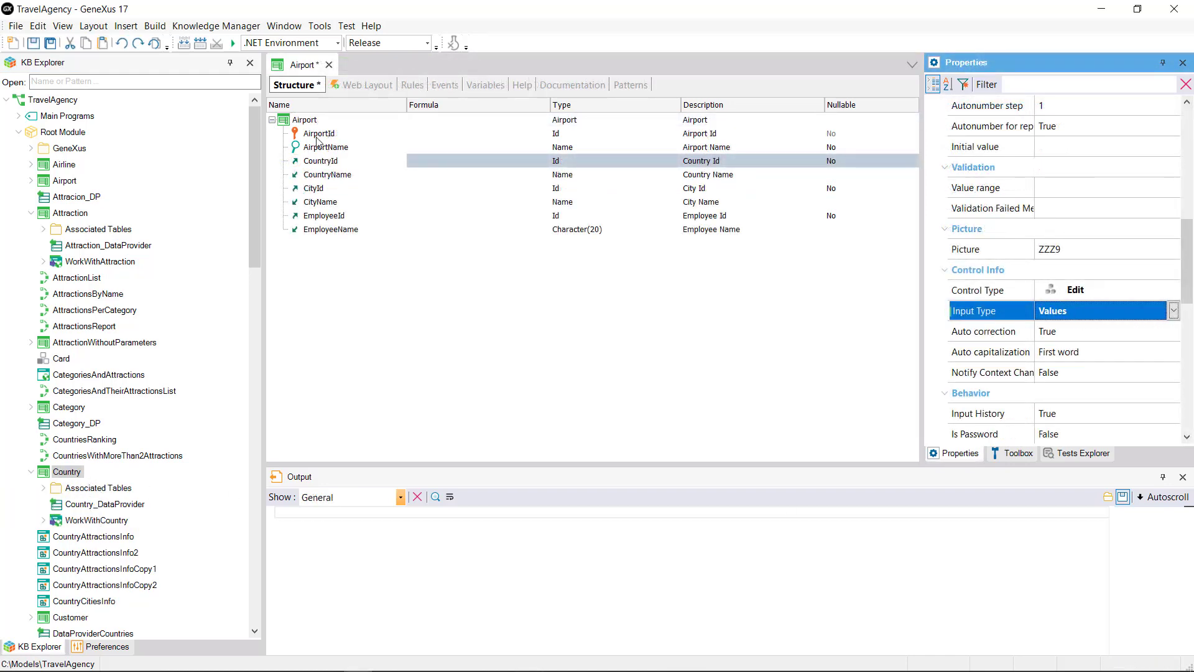
Save Airport with CountryId's structure Input Type as Values, and set and save the CountryId control's Input Type as Descriptions in the web layout
key(ctrl+s)
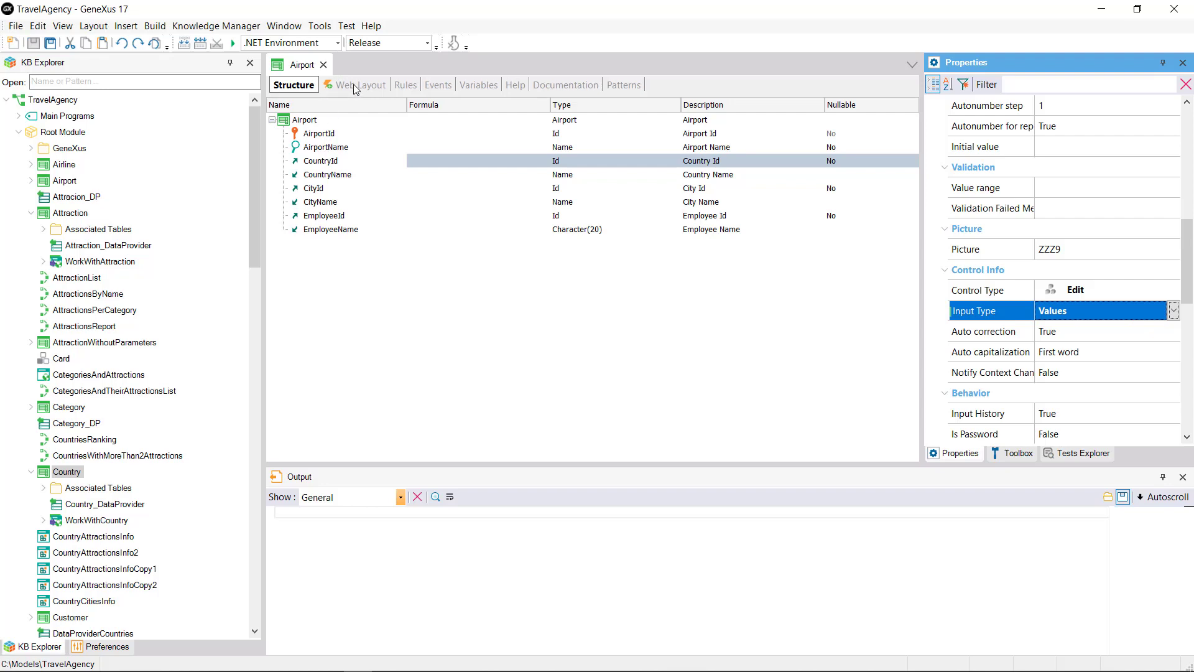
click(357, 87)
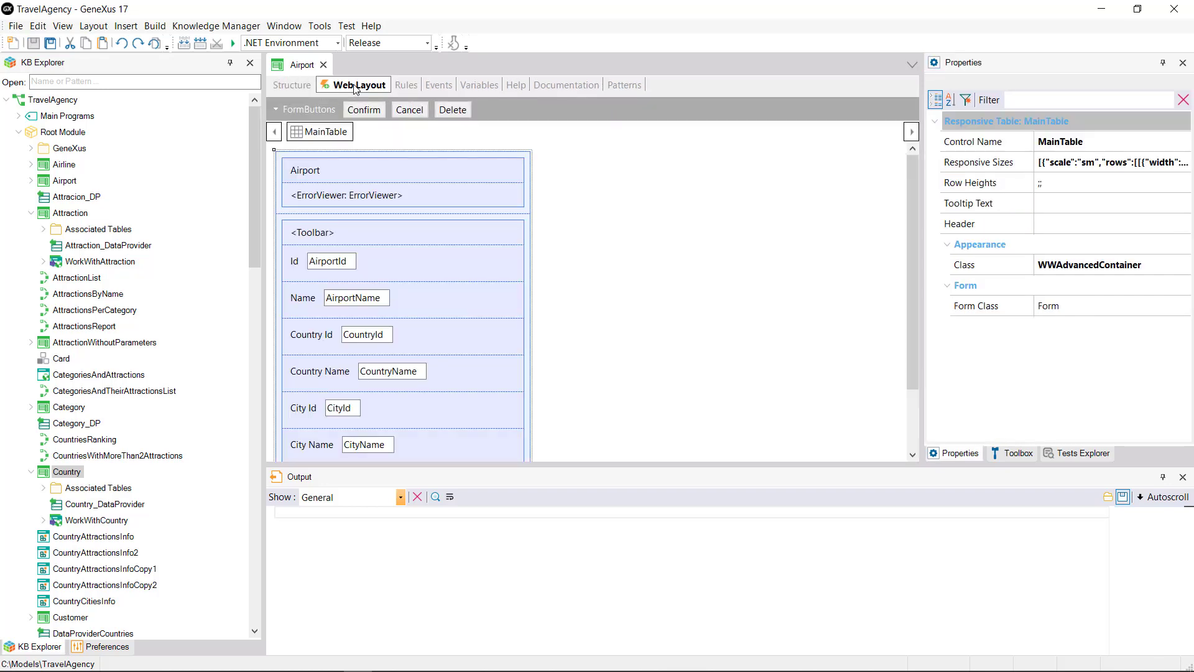
click(398, 338)
click(398, 338)
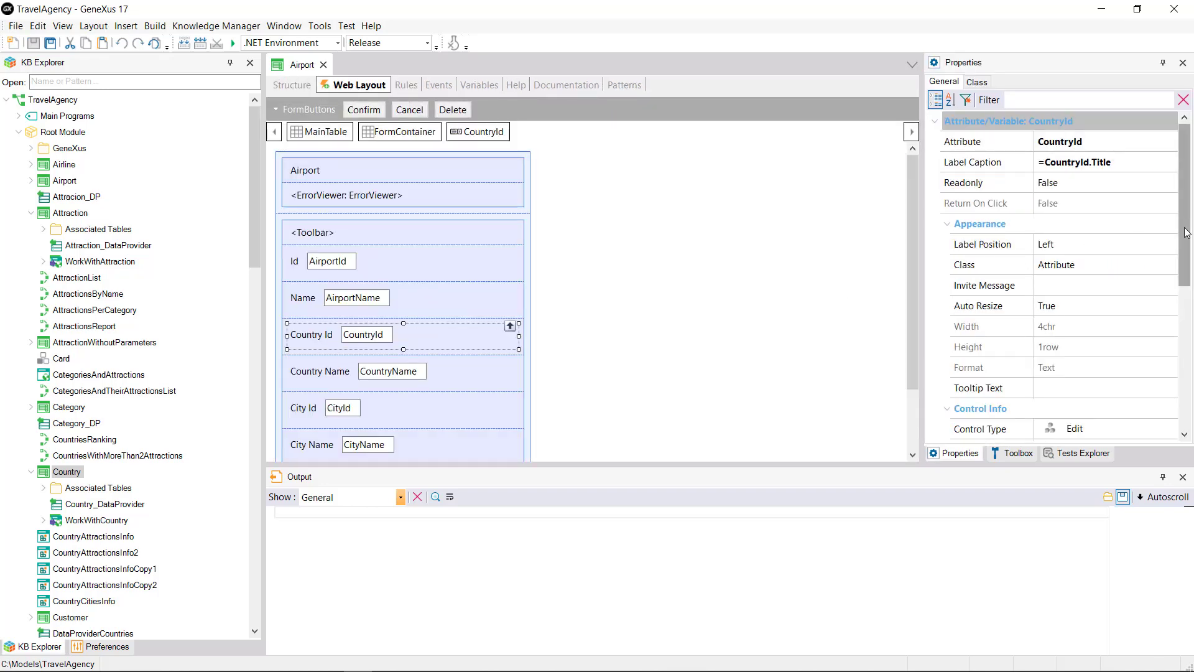
drag(1182, 223, 1177, 290)
click(1090, 326)
double_click(1088, 327)
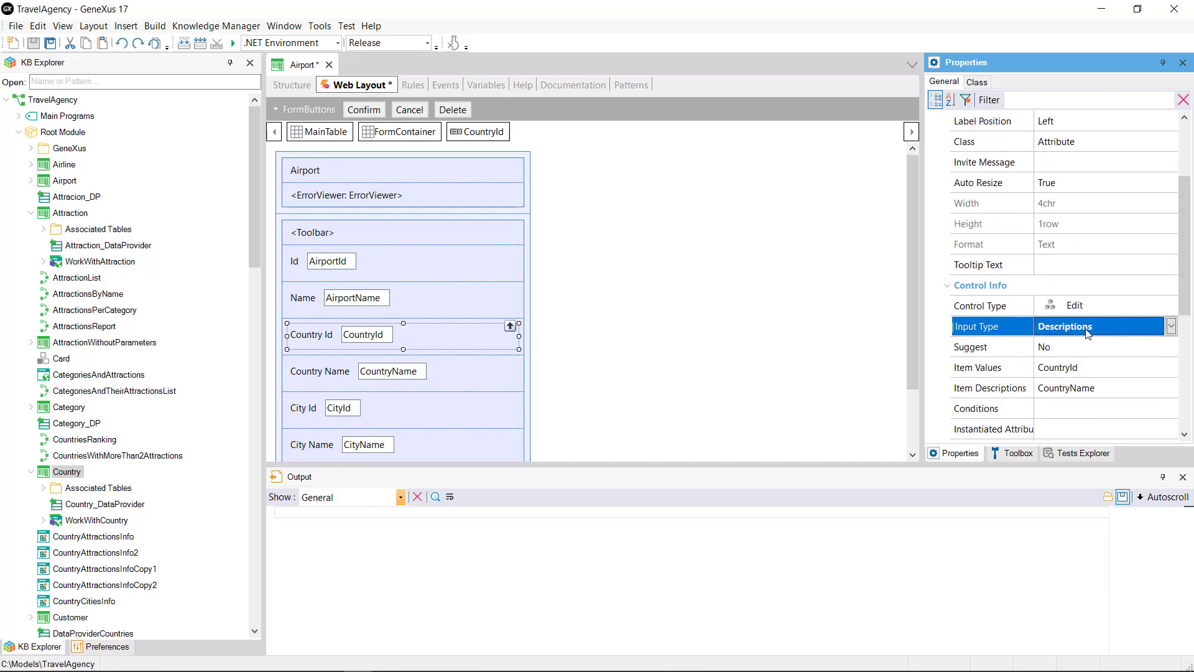
key(ctrl+s)
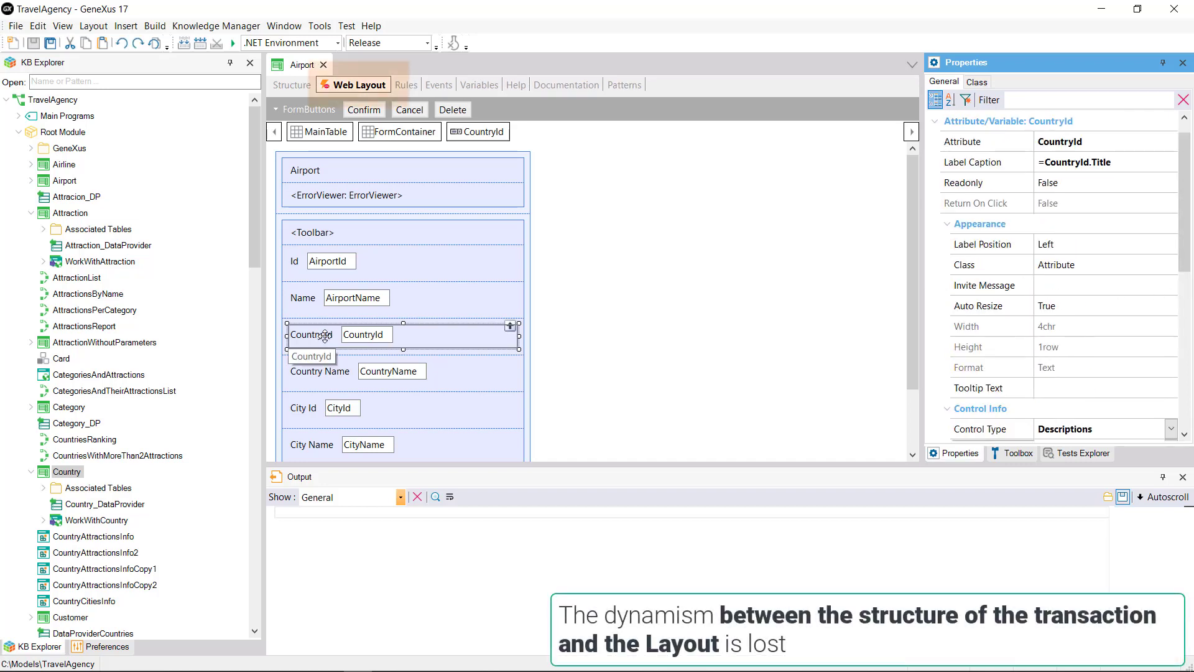
Set the Label Caption of the CountryId control in the Airport web layout to "Country Name"
click(994, 143)
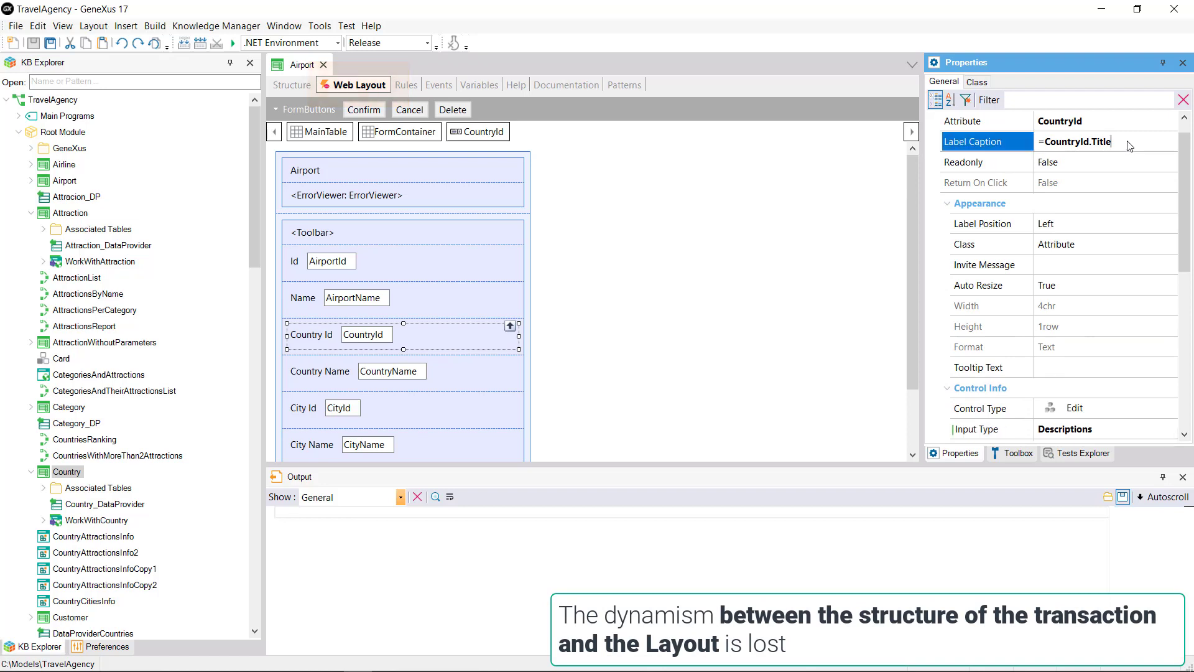
click(994, 143)
text(Country B)
key(BackSpace)
text(Name)
key(Return)
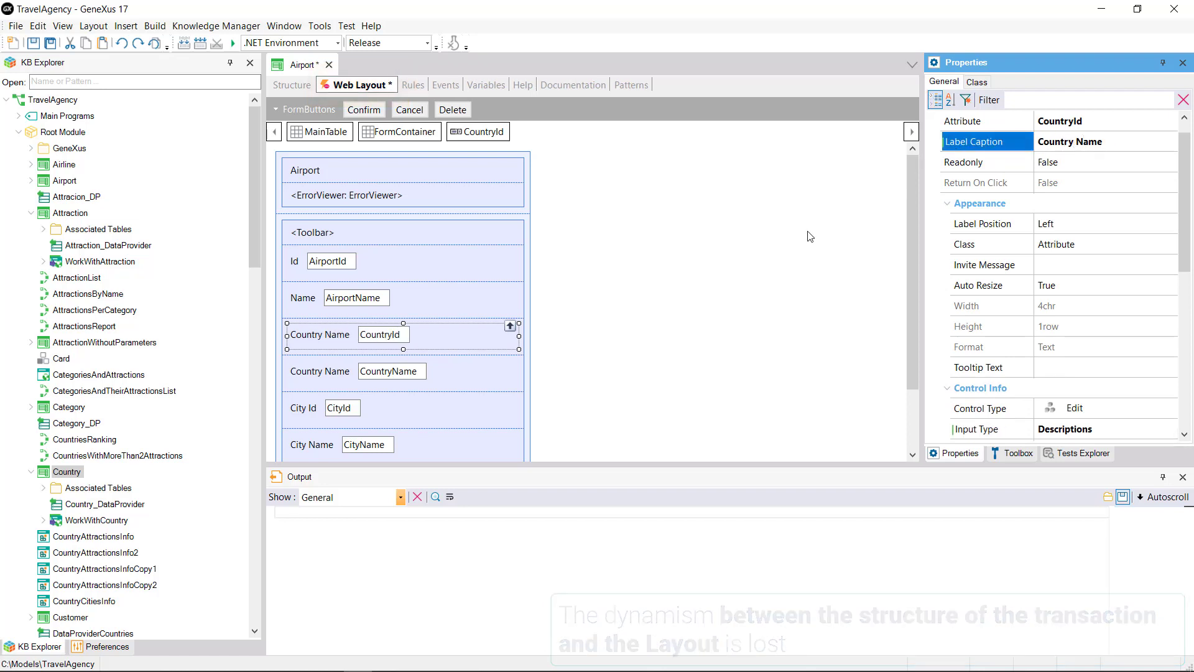
drag(389, 371, 571, 375)
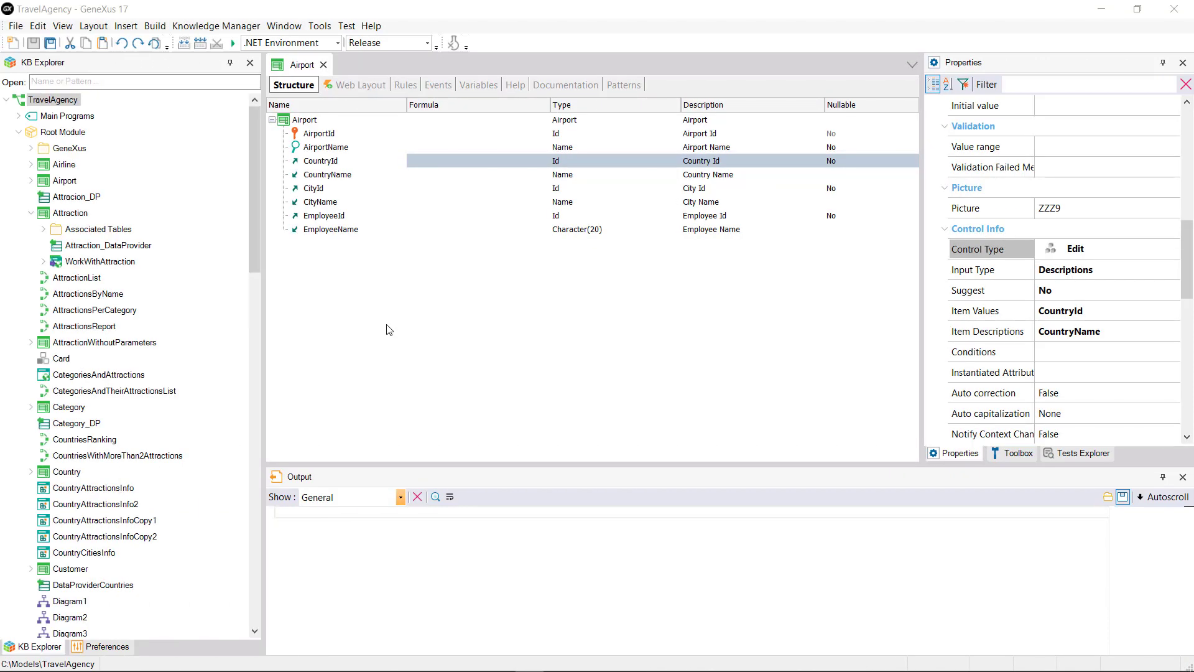
Set the Control Type of the CountryId attribute in the Airport structure to Dynamic Combo Box
click(1154, 252)
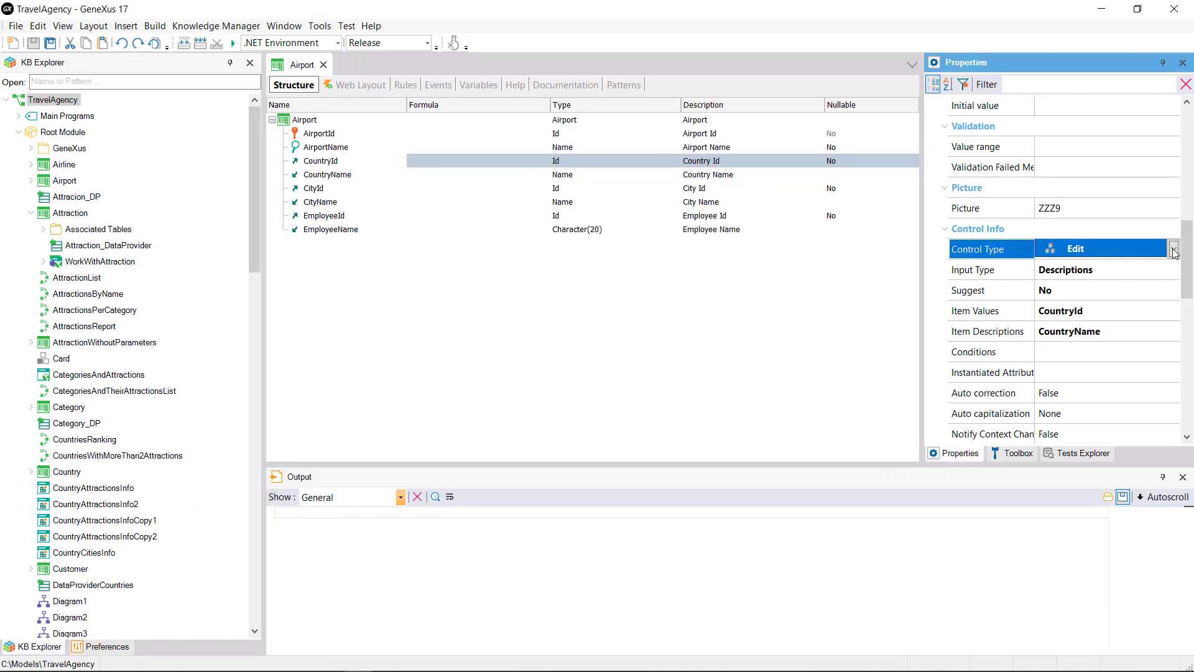
click(1173, 251)
click(1138, 352)
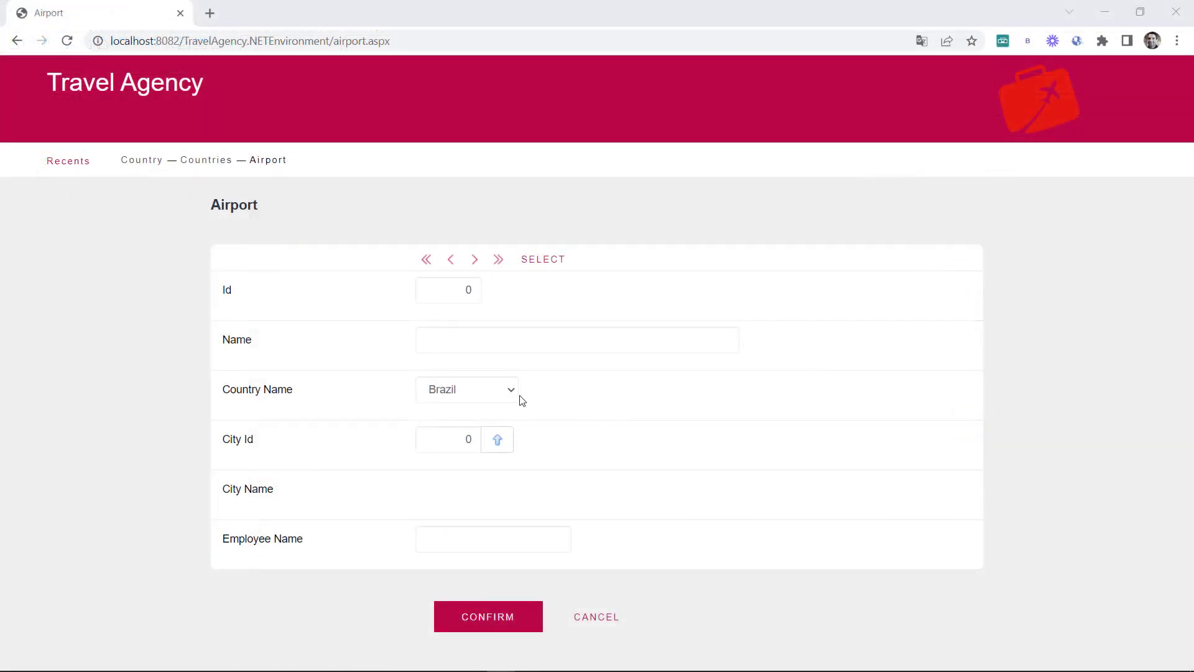
Test the running Airport form by opening the Country Name list and entering the employee's full name in the Employee Name field
click(510, 390)
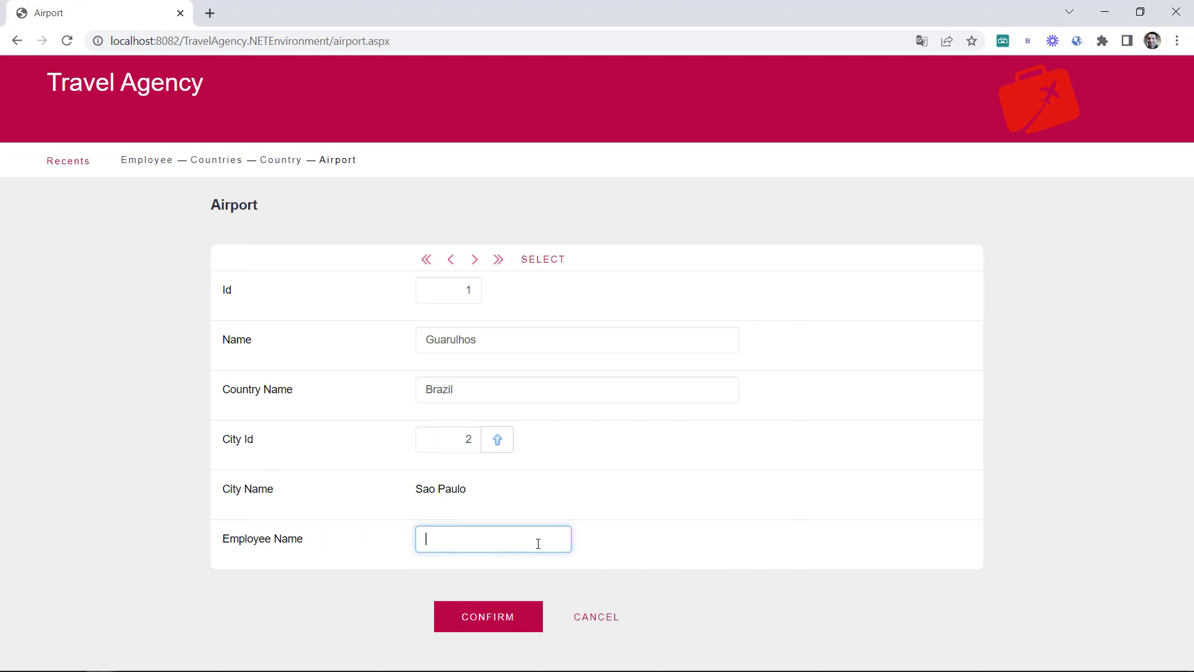
text(John Smith)
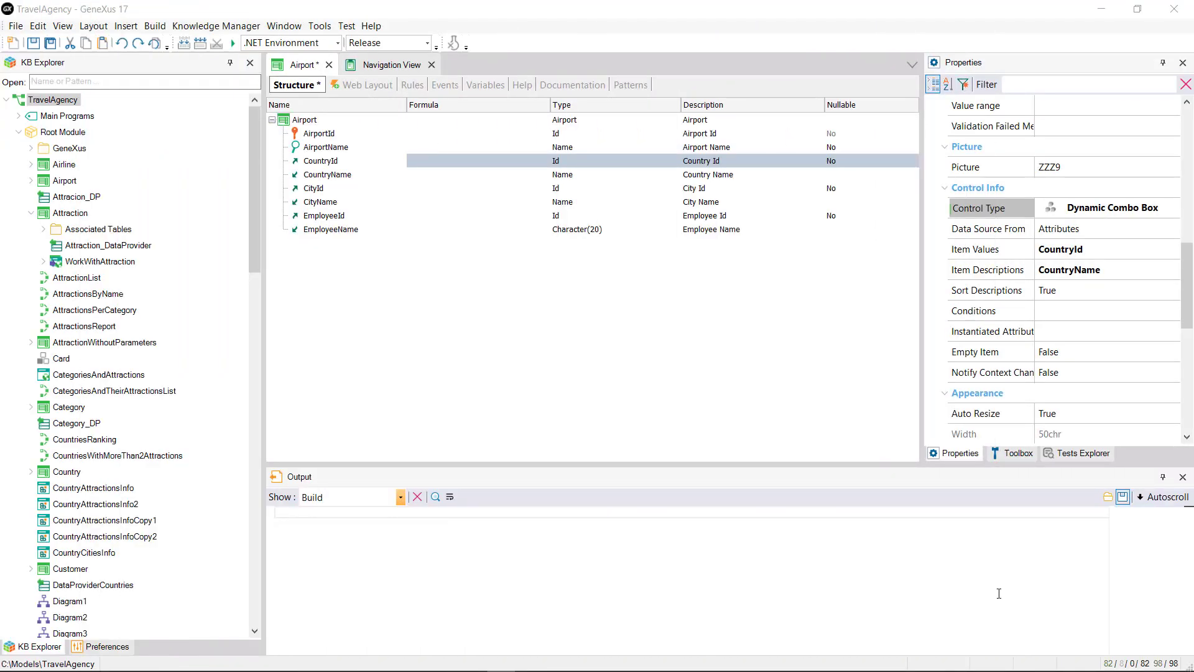
Set CountryId's Control Type back to Edit and its Suggest property to Incremental in the Airport structure
click(1166, 210)
click(1174, 207)
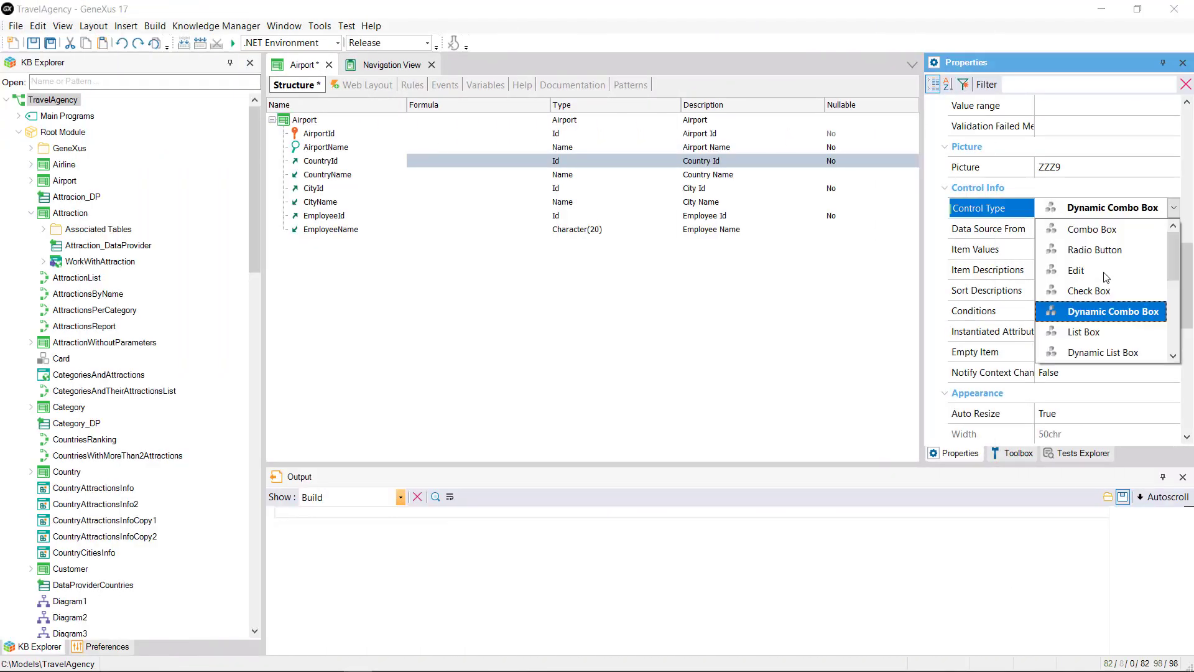
click(1105, 273)
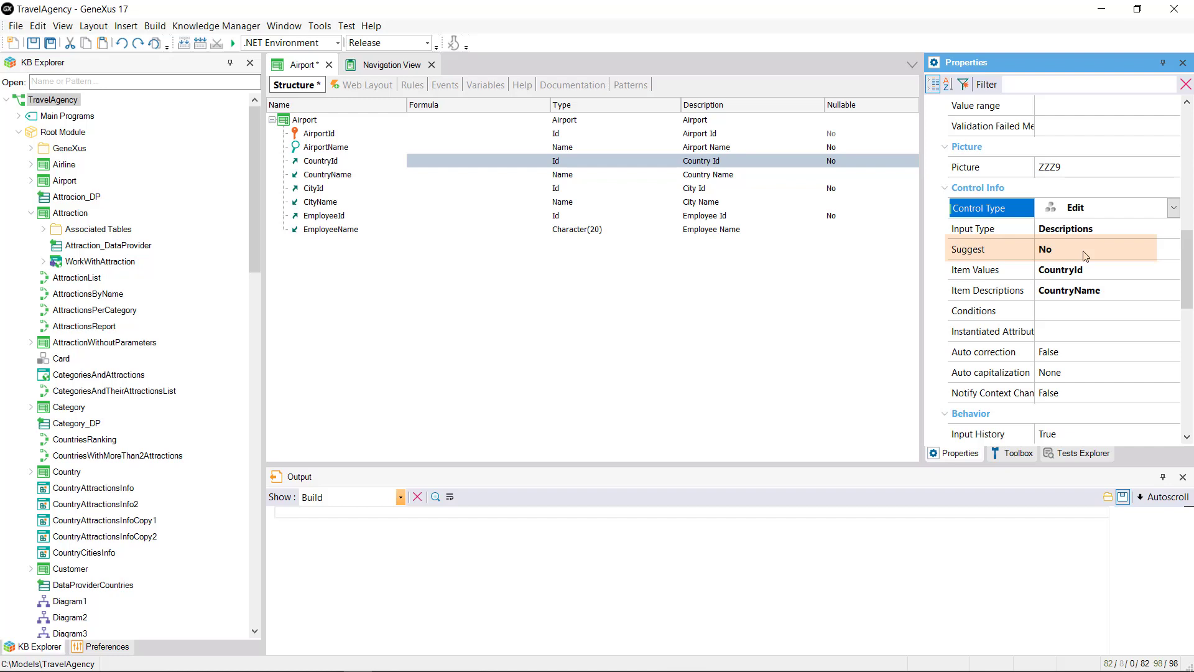
double_click(1087, 252)
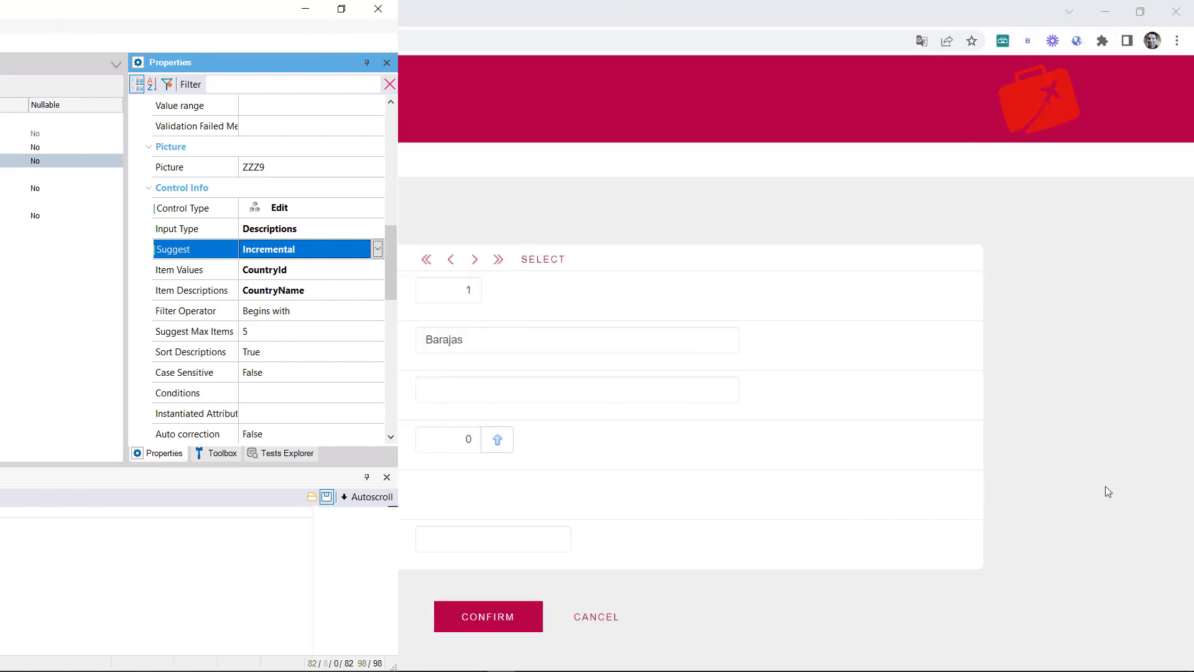
Enter Spain in the Country Name field of the running Airport form to test the incremental suggestions
click(571, 398)
text(S)
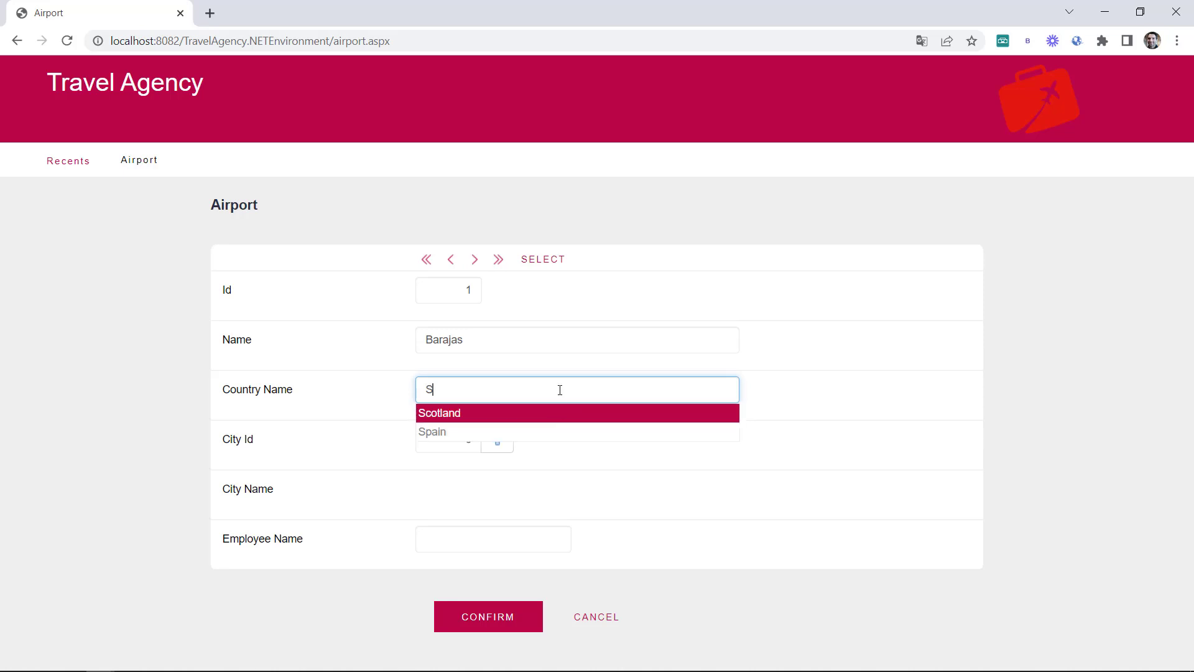
text(pain)
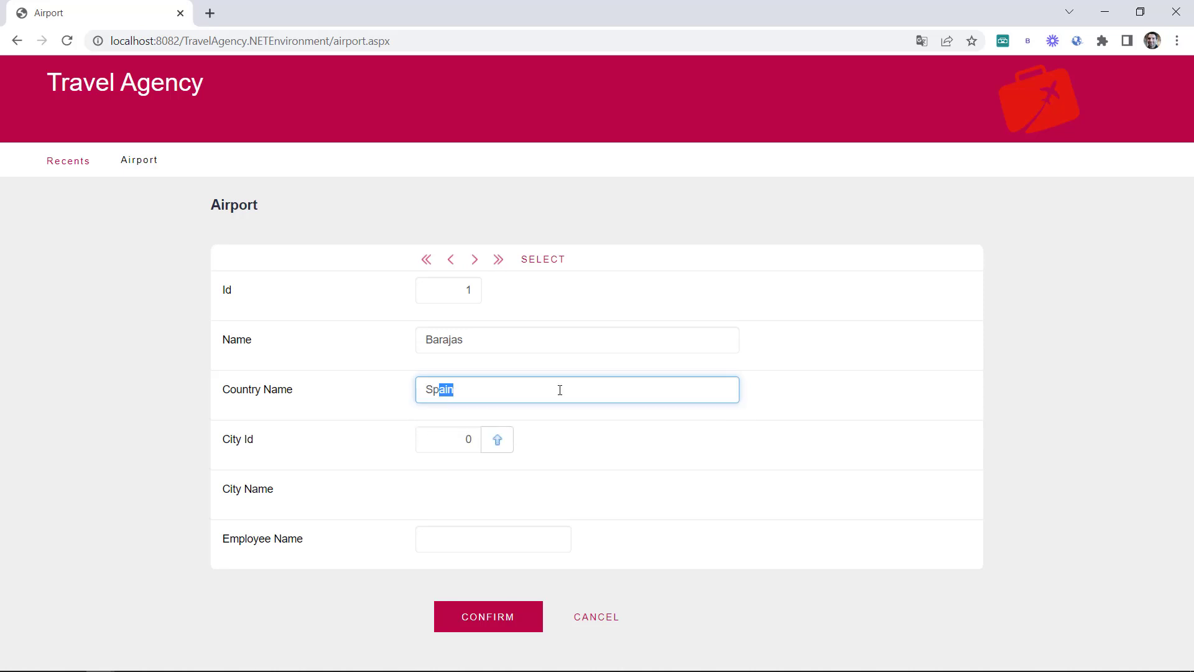
text(a)
click(560, 390)
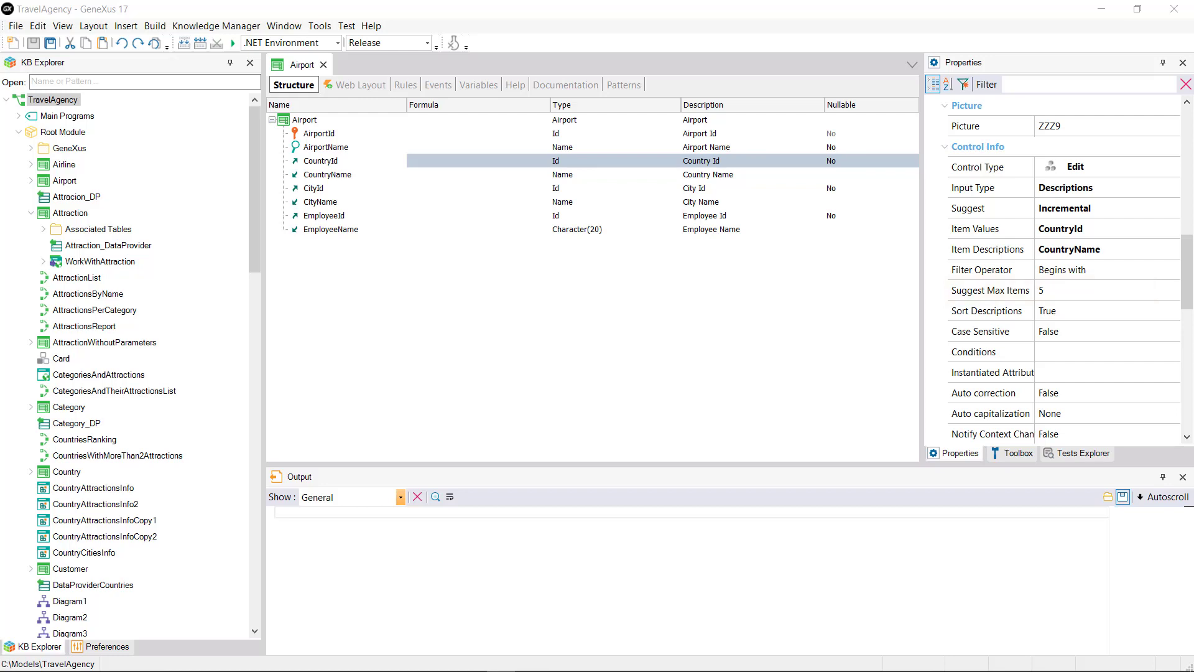
Add the condition CountryName LIKE "S%"; to the Conditions property of the CountryId attribute
click(1172, 353)
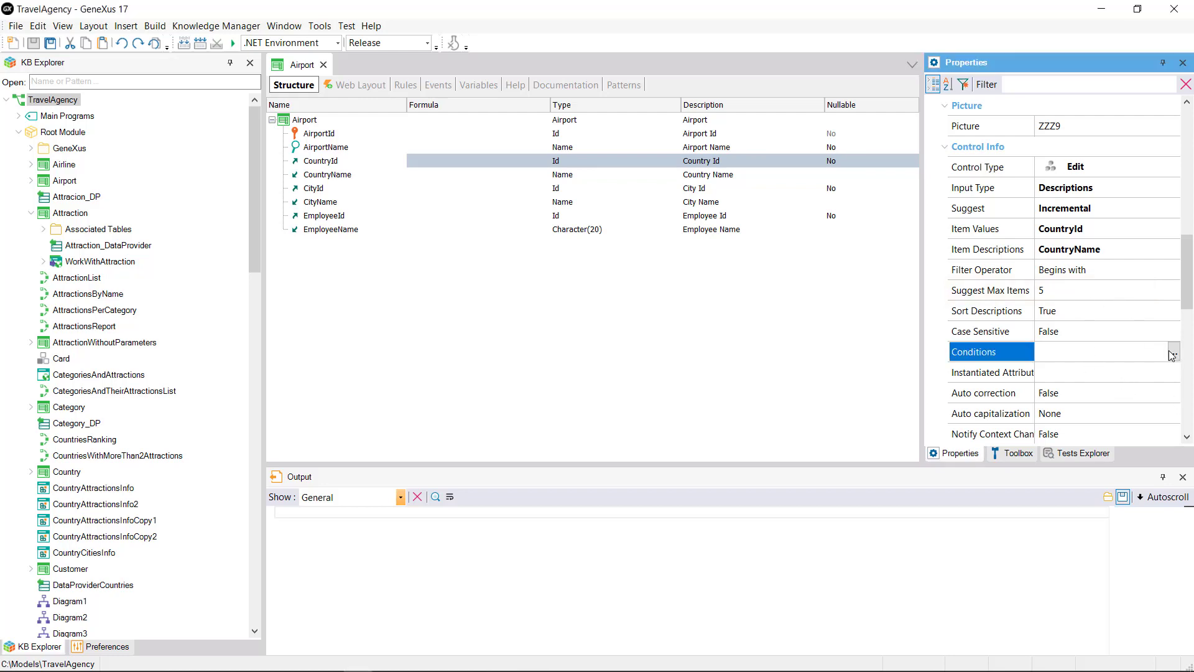
click(1173, 352)
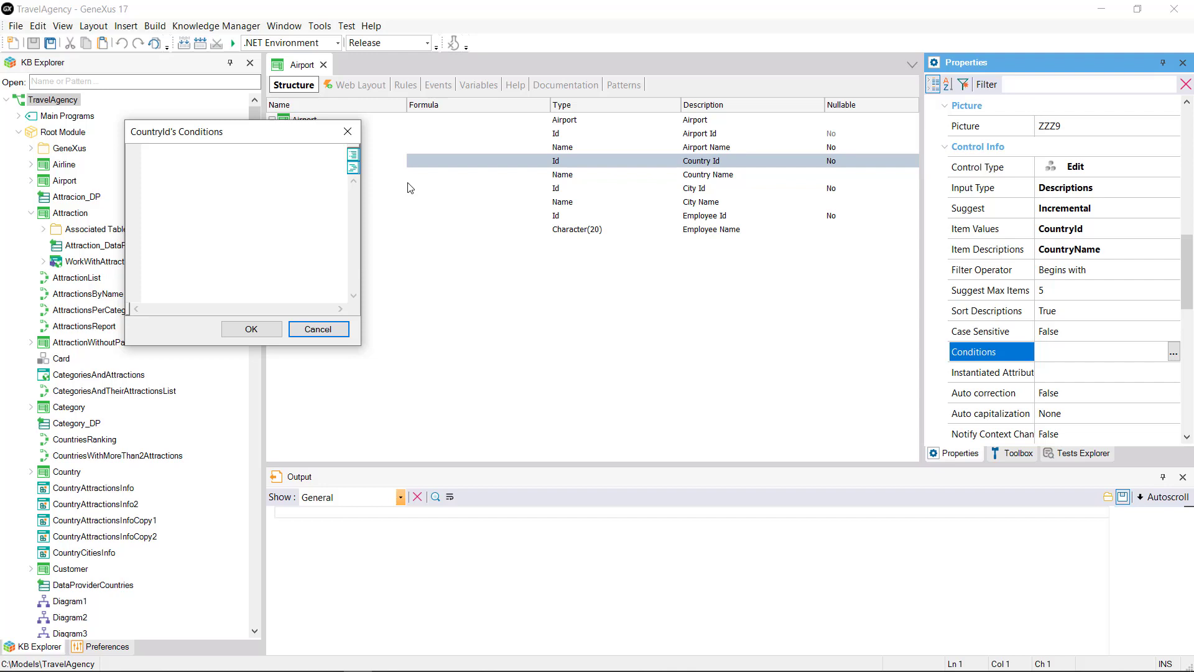
click(293, 184)
text(CountryName LIKE "S%";)
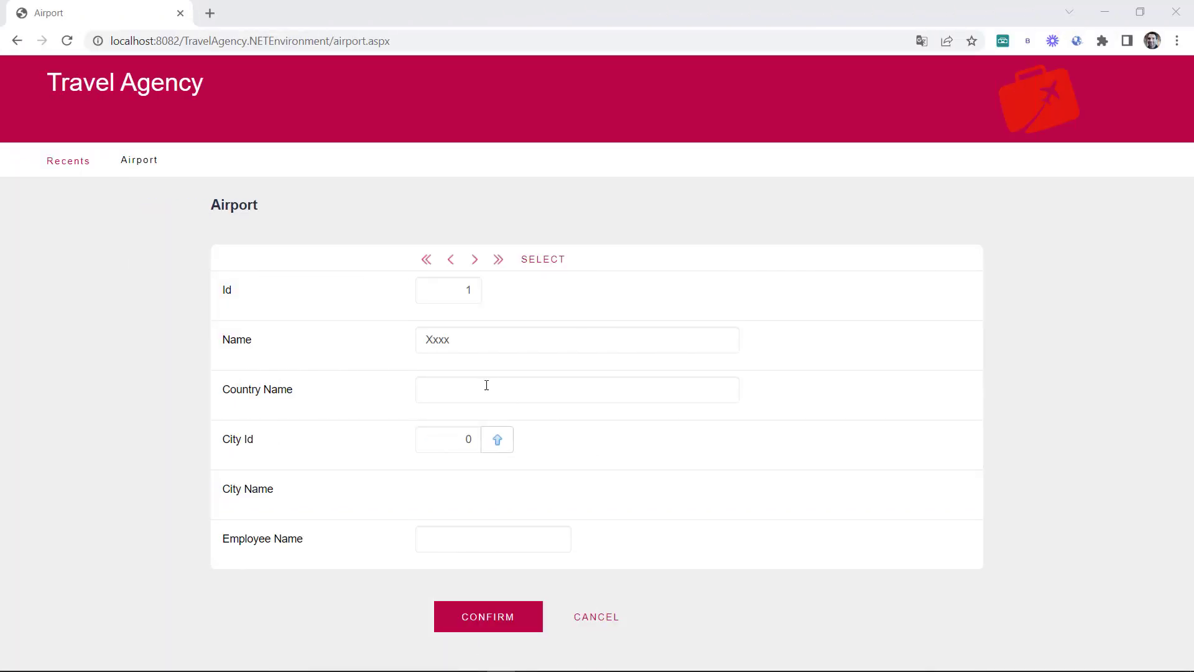
Test the condition in the running Airport form by entering S and replacing it with Brazil in the Country Name field
click(506, 391)
text(S)
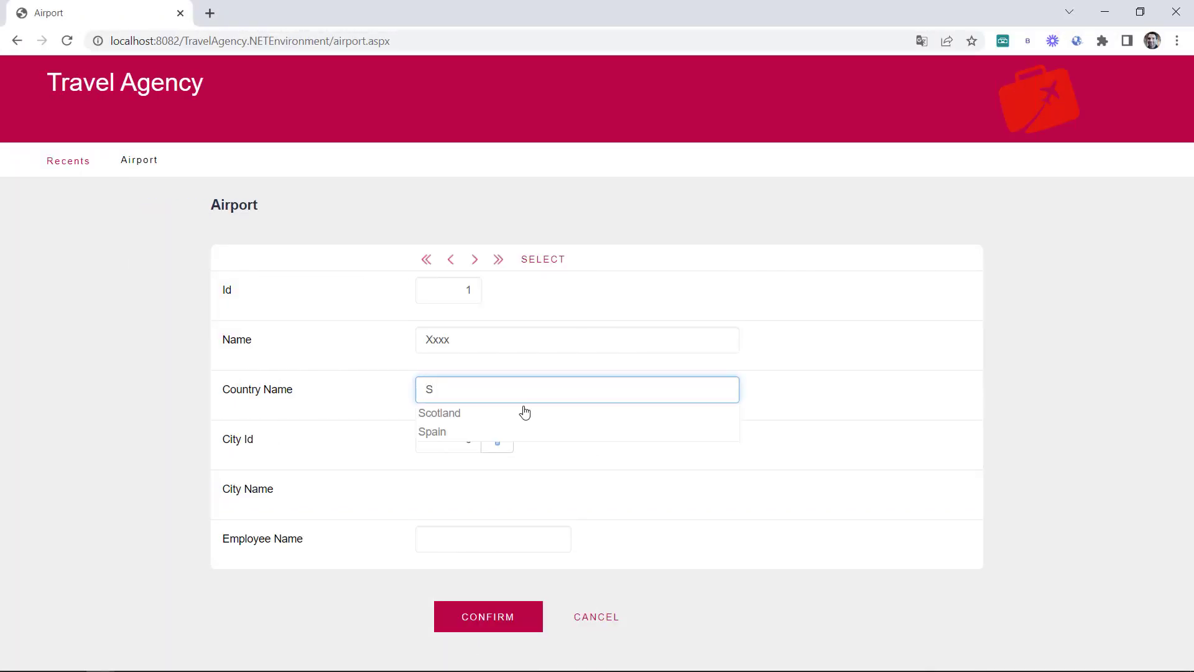
key(BackSpace)
text(Bra)
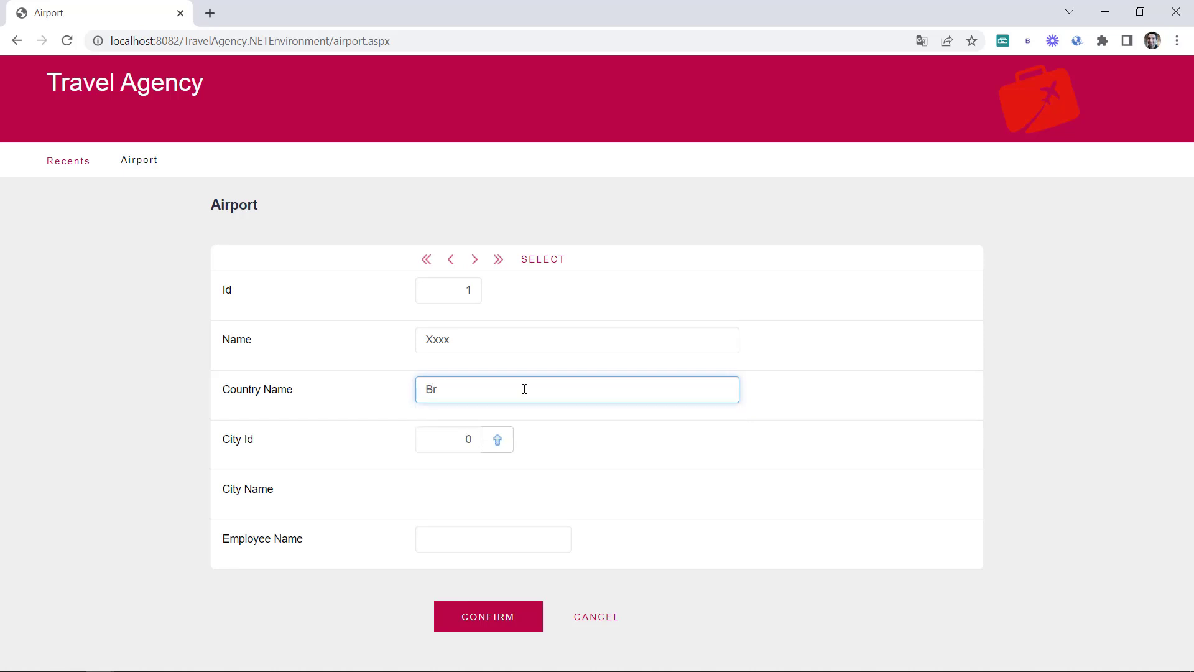
text(zil)
key(Tab)
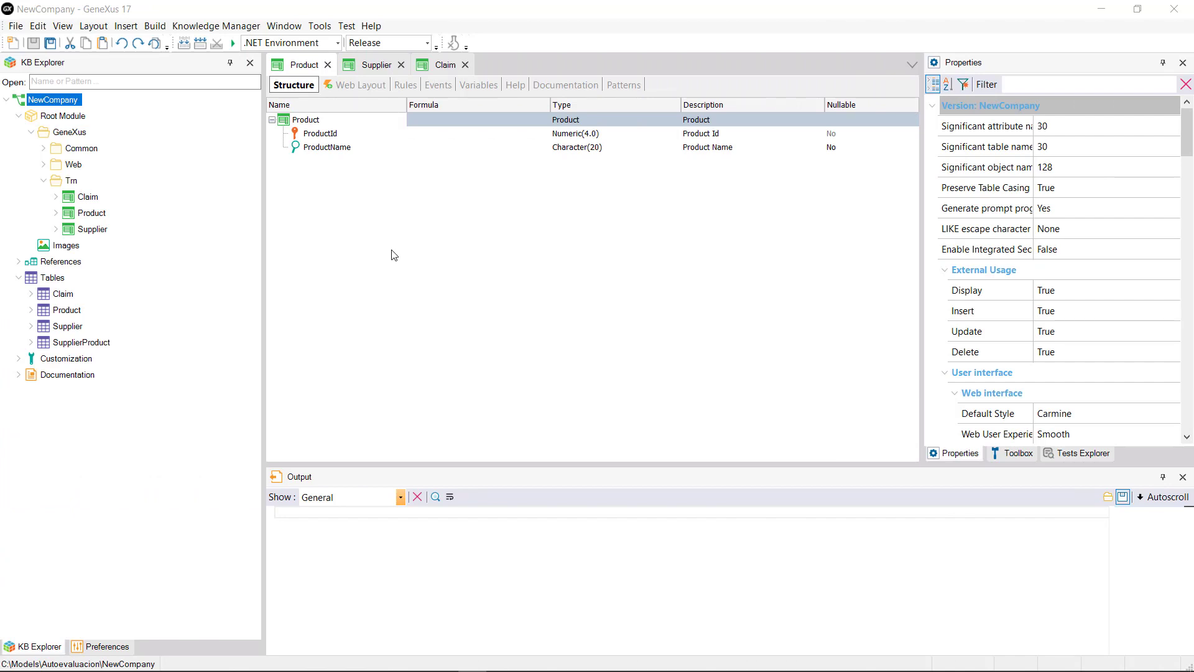
Examine the Supplier and Claim transaction structures and the Product table's indexes in the NewCompany knowledge base
click(382, 62)
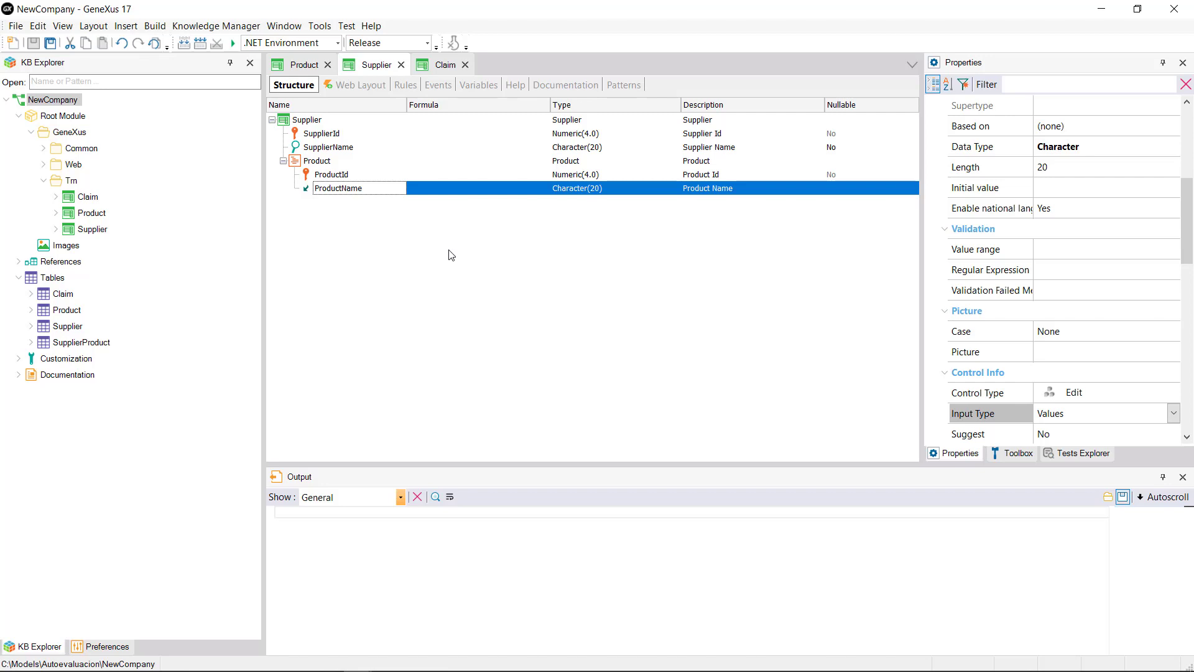
click(446, 64)
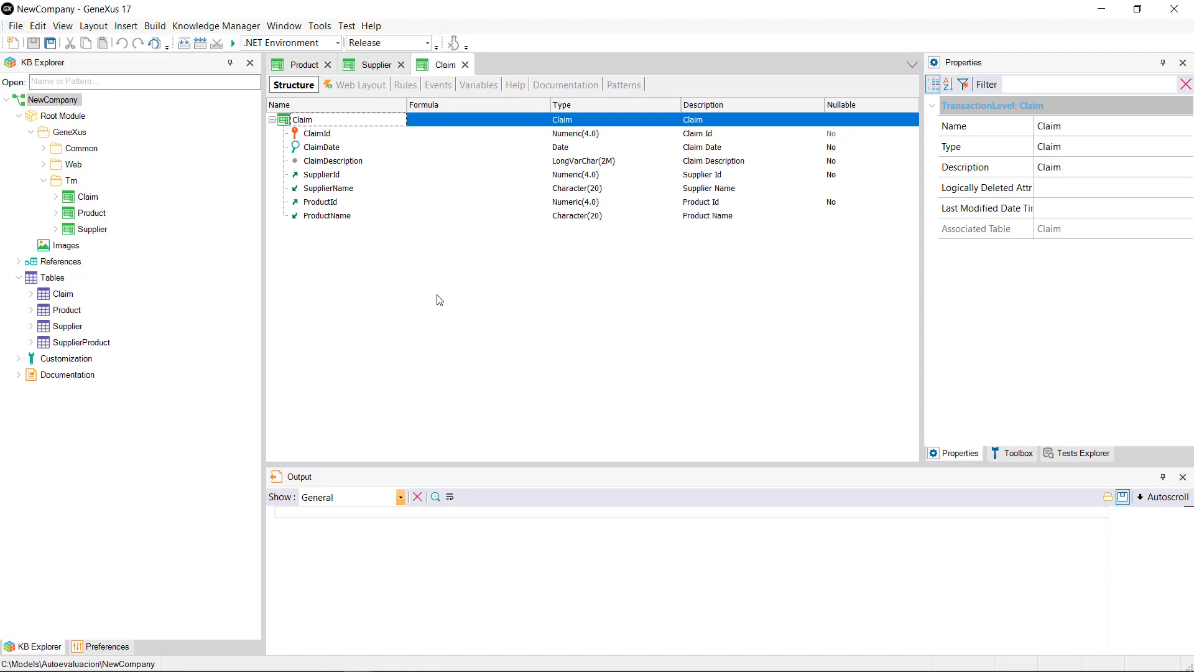
click(69, 310)
double_click(70, 311)
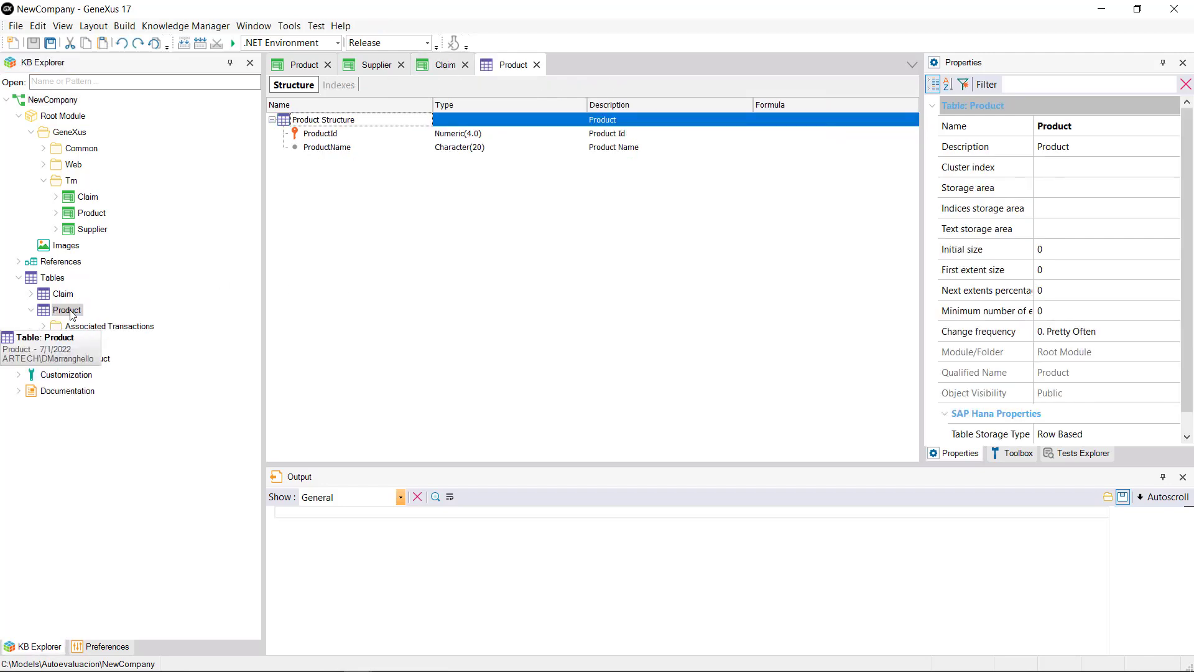
click(349, 88)
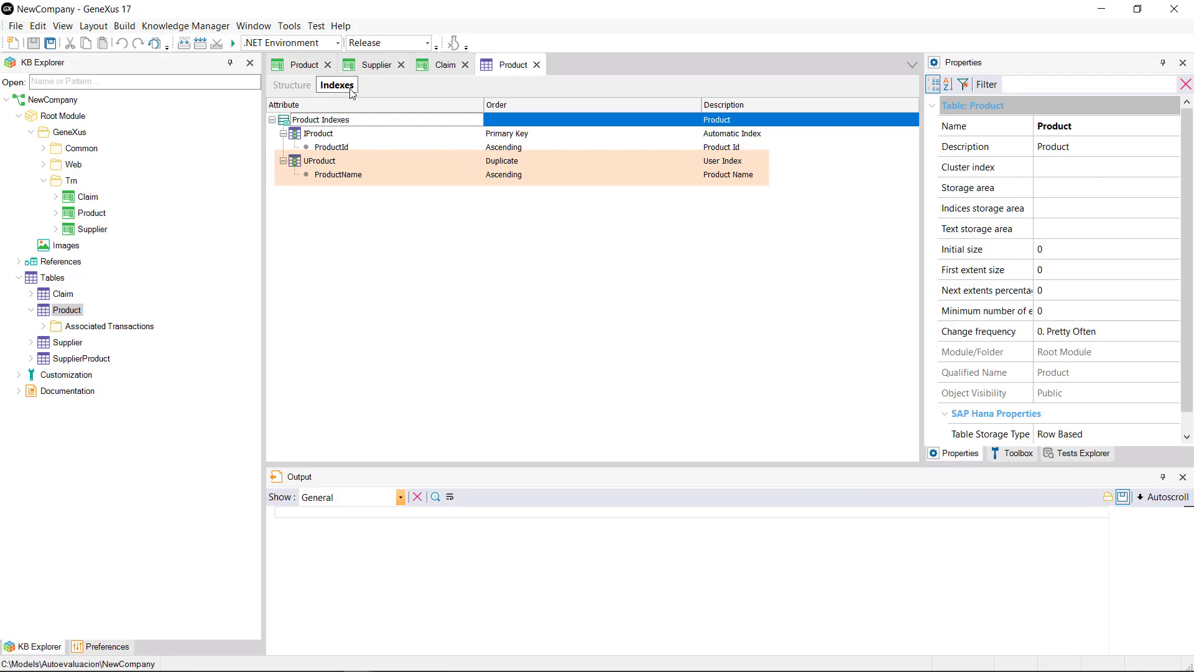
click(447, 65)
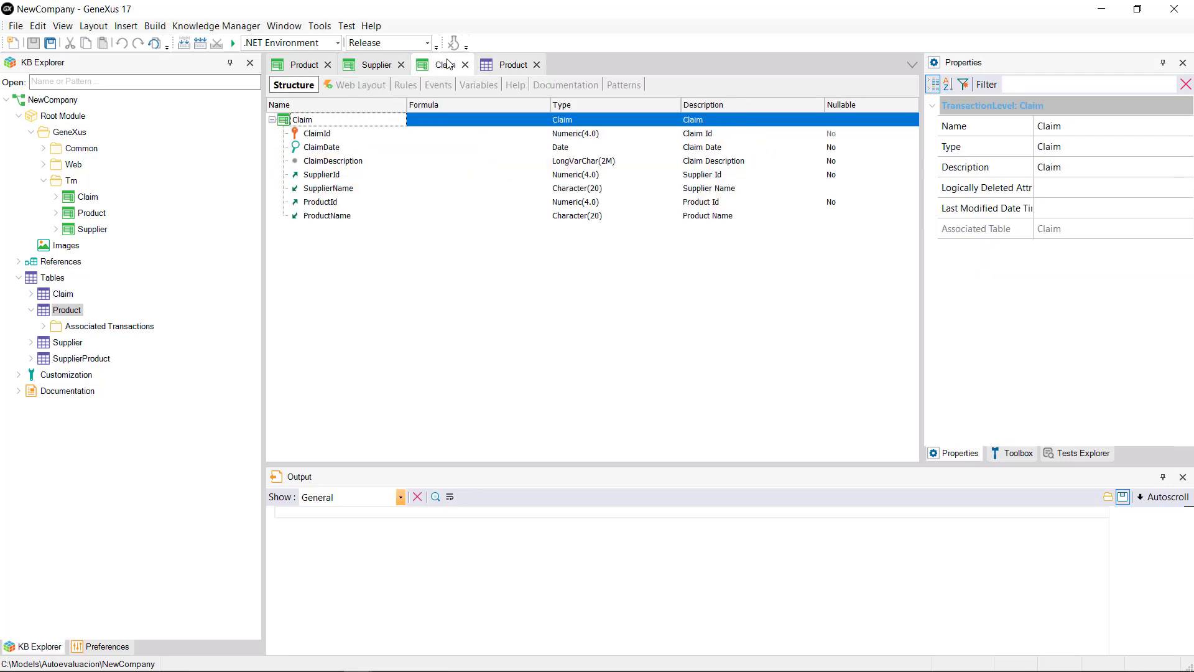
Set the Input Type of the Claim transaction's ProductId attribute to Descriptions, with ProductName as its Item Descriptions
click(341, 208)
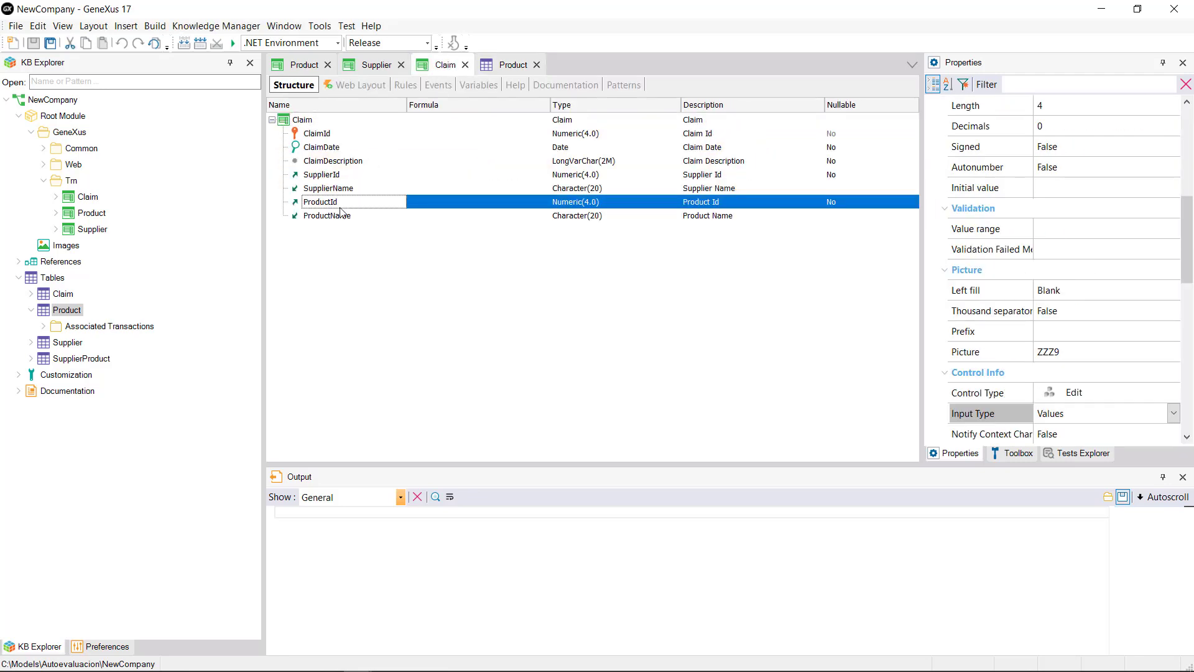
drag(1187, 274, 1187, 307)
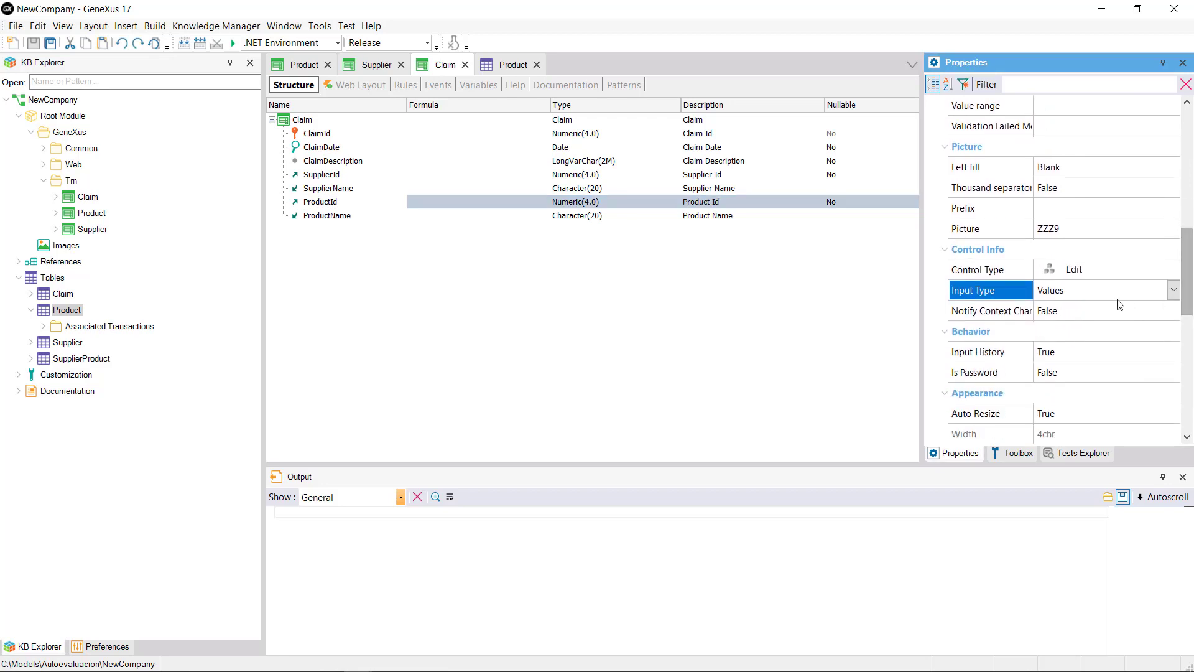
double_click(1102, 292)
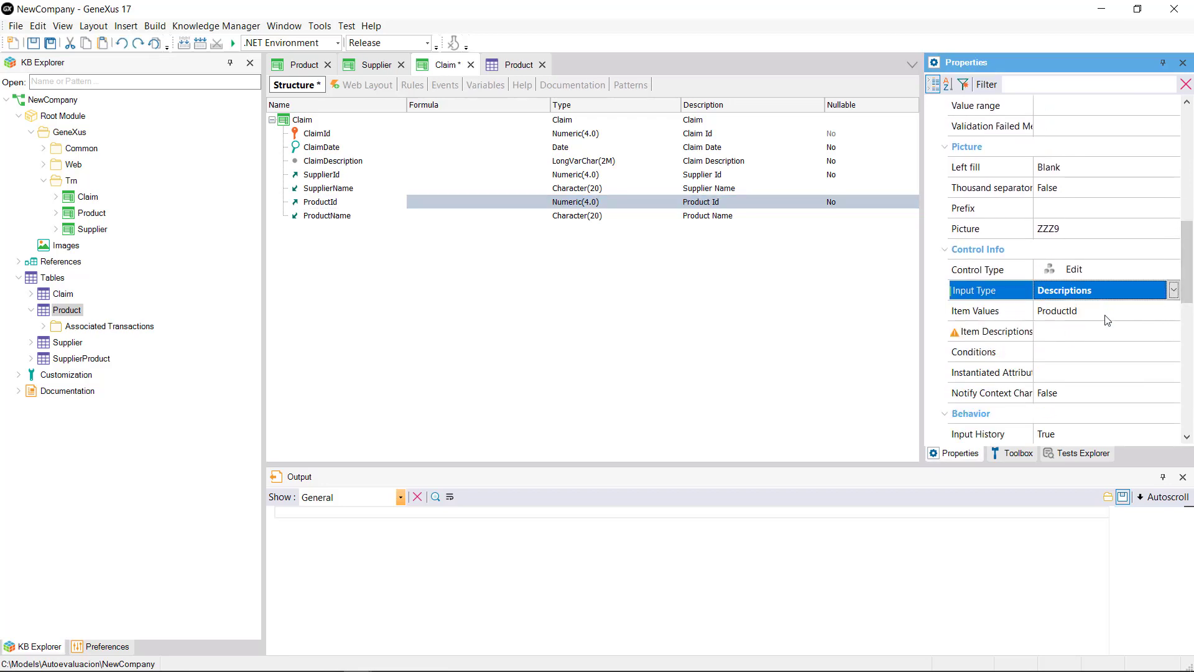
click(1104, 331)
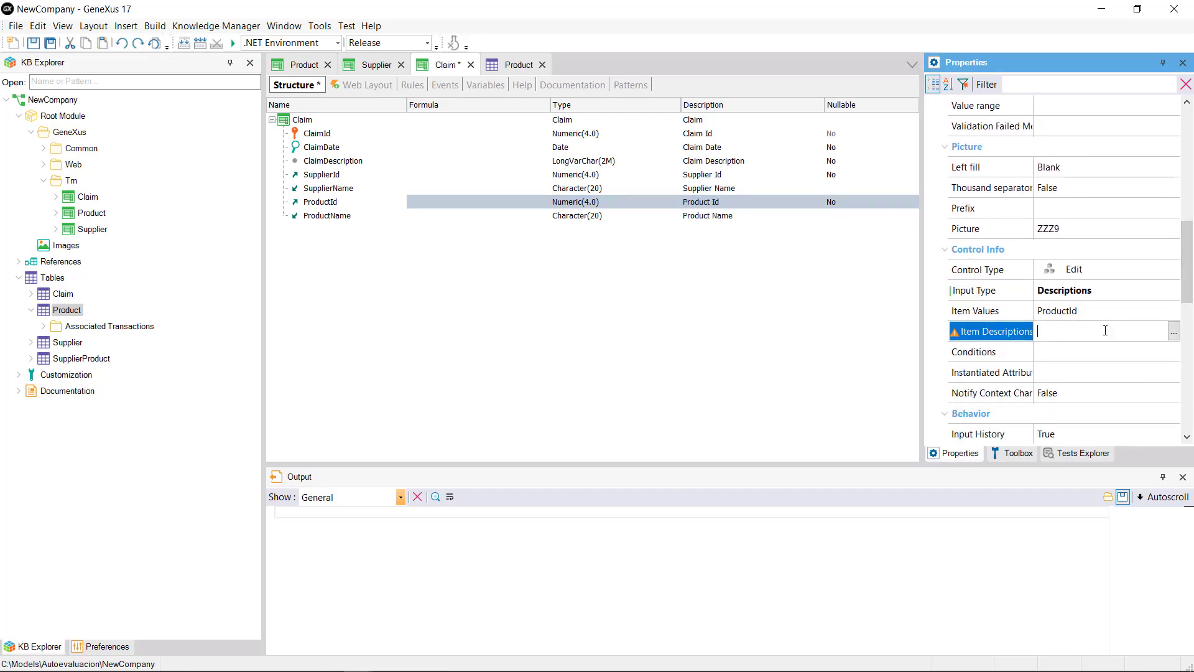
click(1173, 333)
text(p)
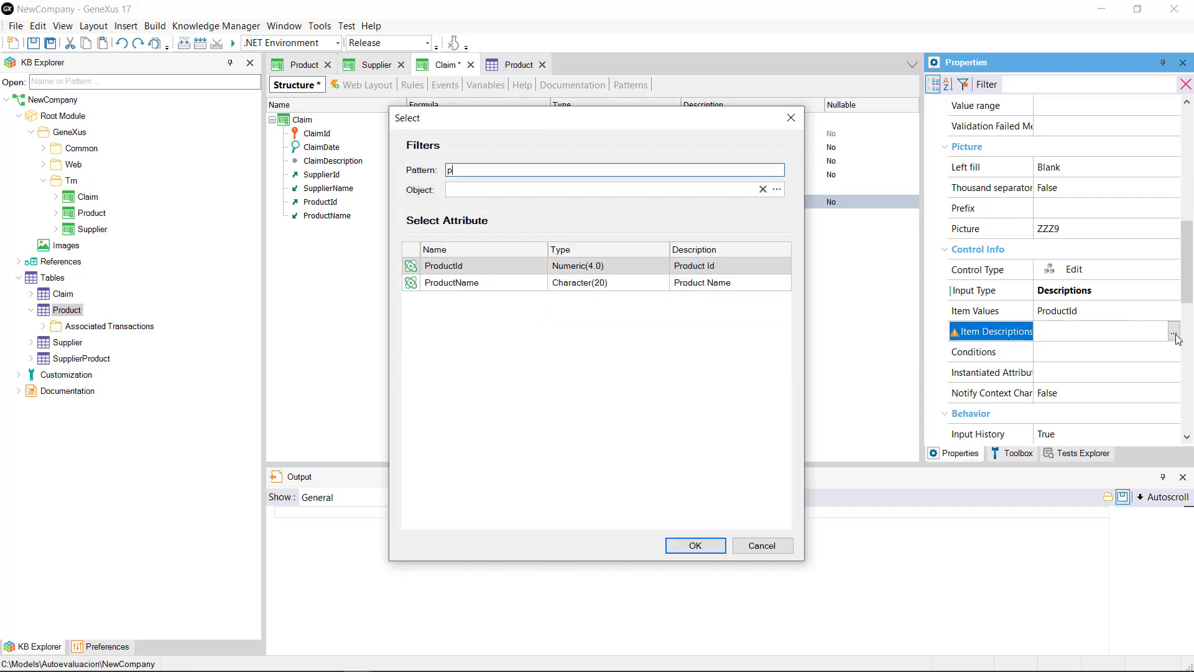
click(532, 283)
double_click(531, 282)
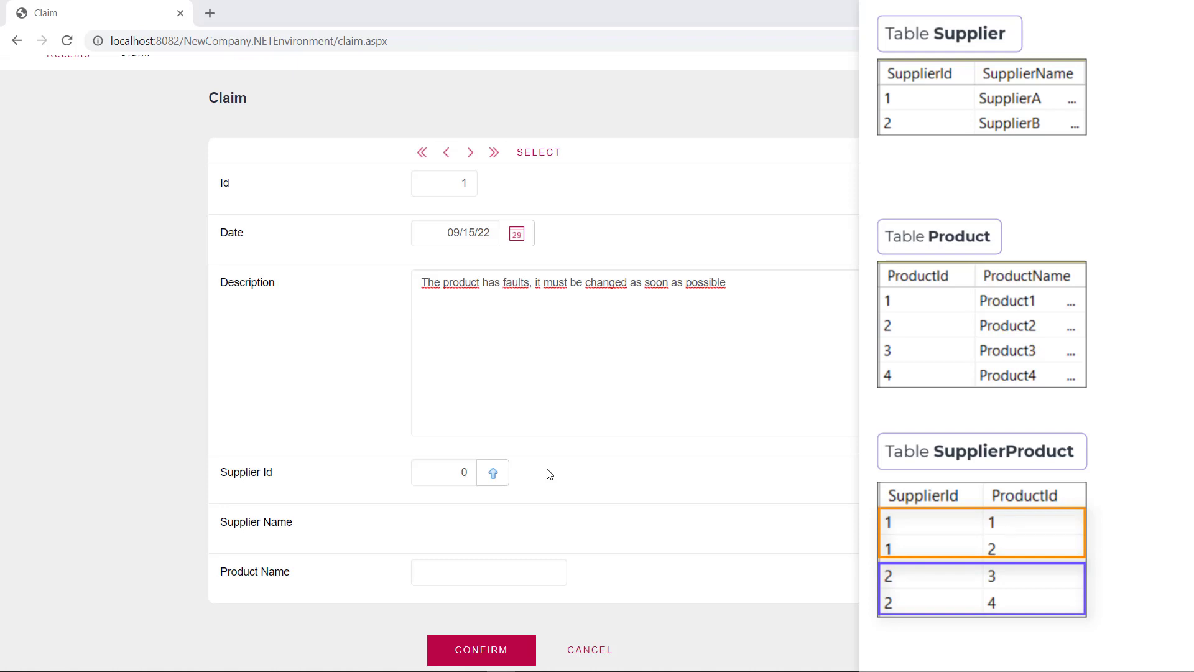
Test the product suggestions in the running Claim form by selecting SupplierA and entering Pr in the Product Name field
click(494, 473)
click(734, 351)
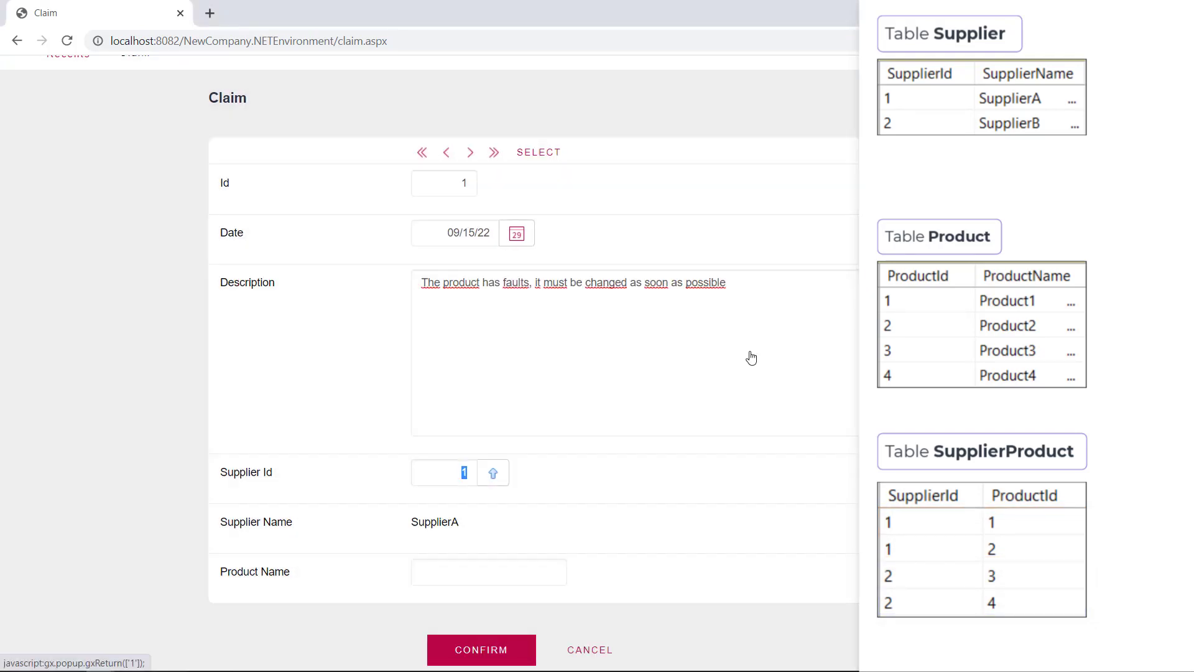
click(529, 566)
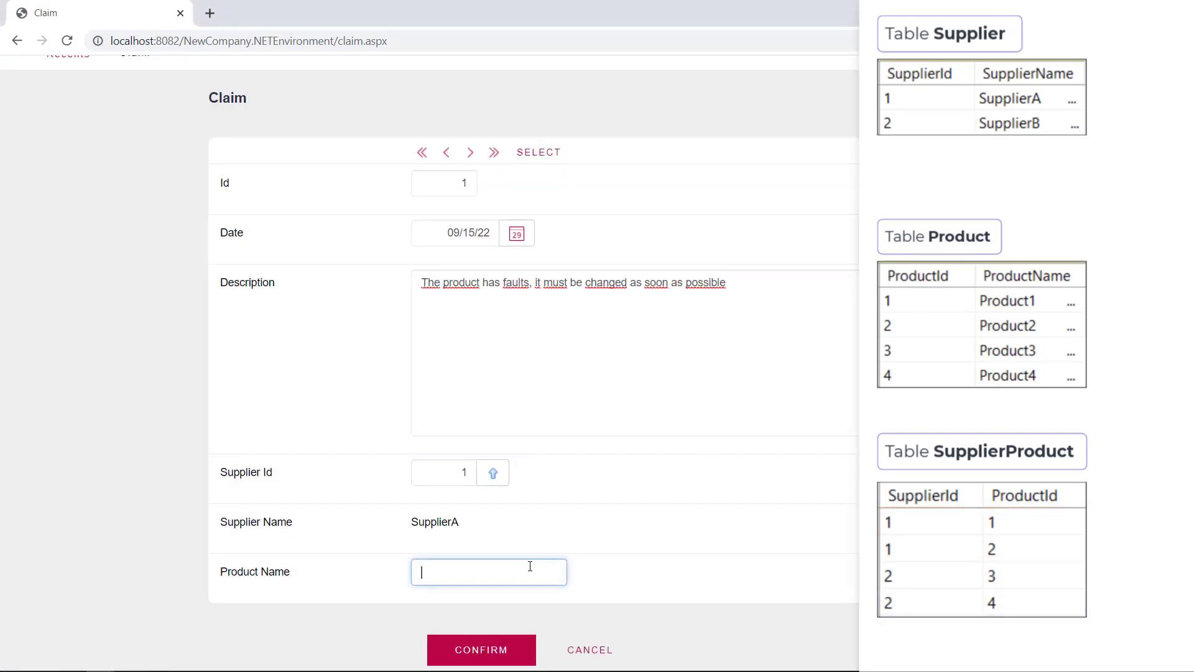
text(Pr)
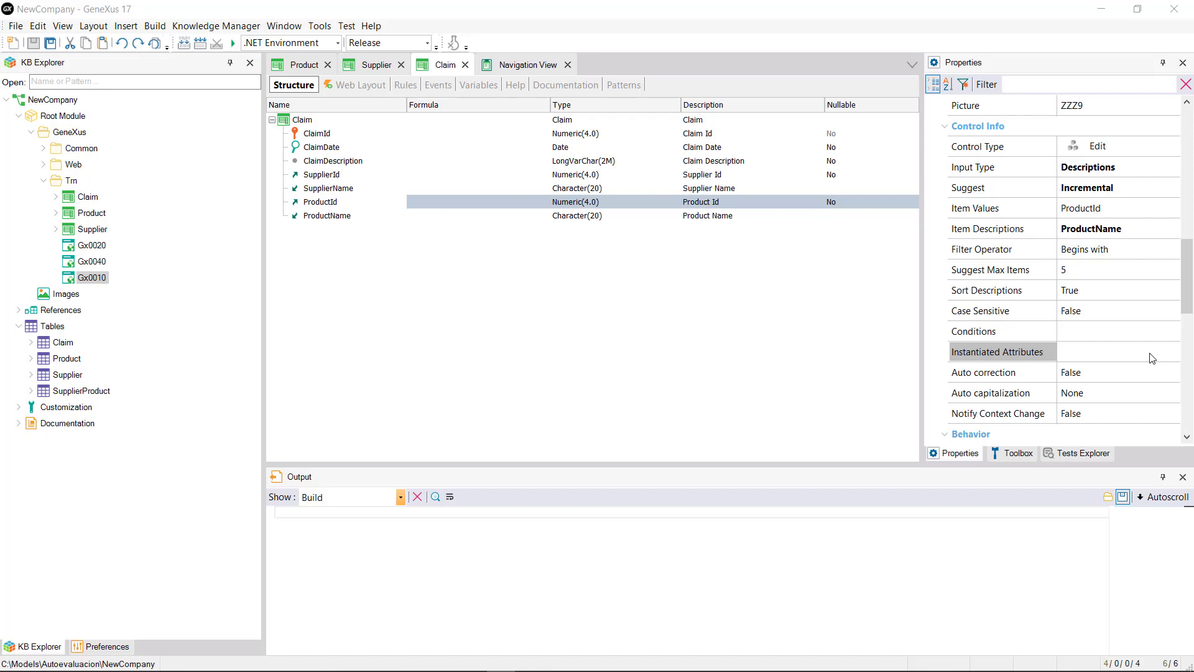
Set the Instantiated Attributes property of the Claim transaction's ProductId attribute to SupplierId
click(1152, 358)
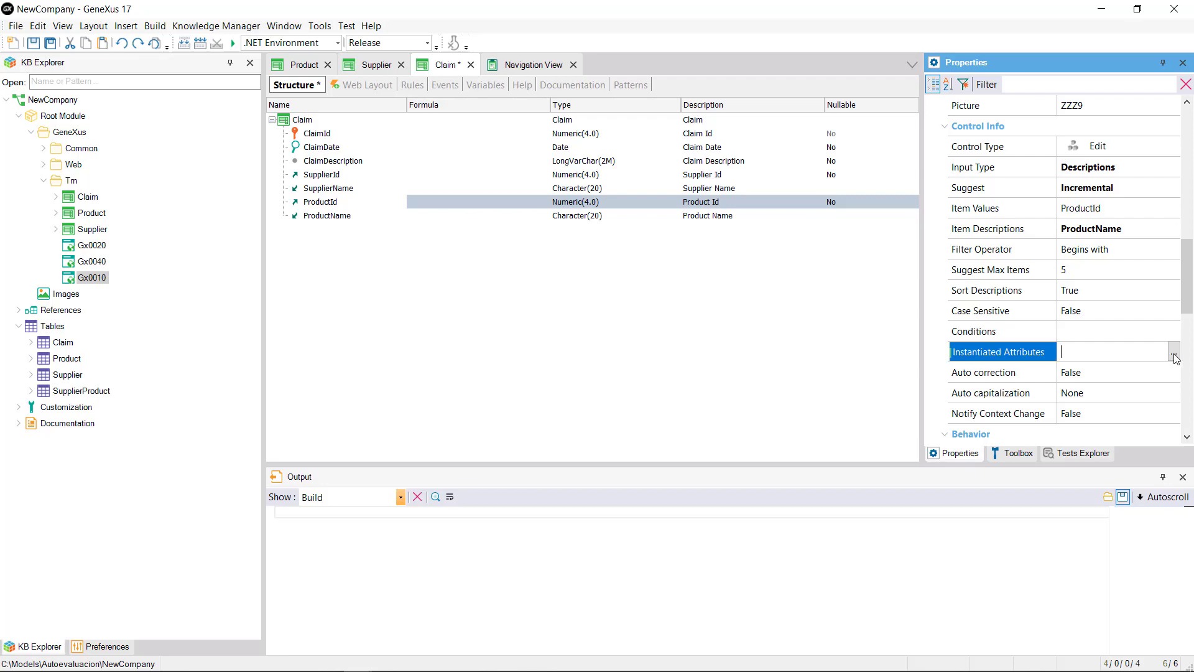
click(1173, 353)
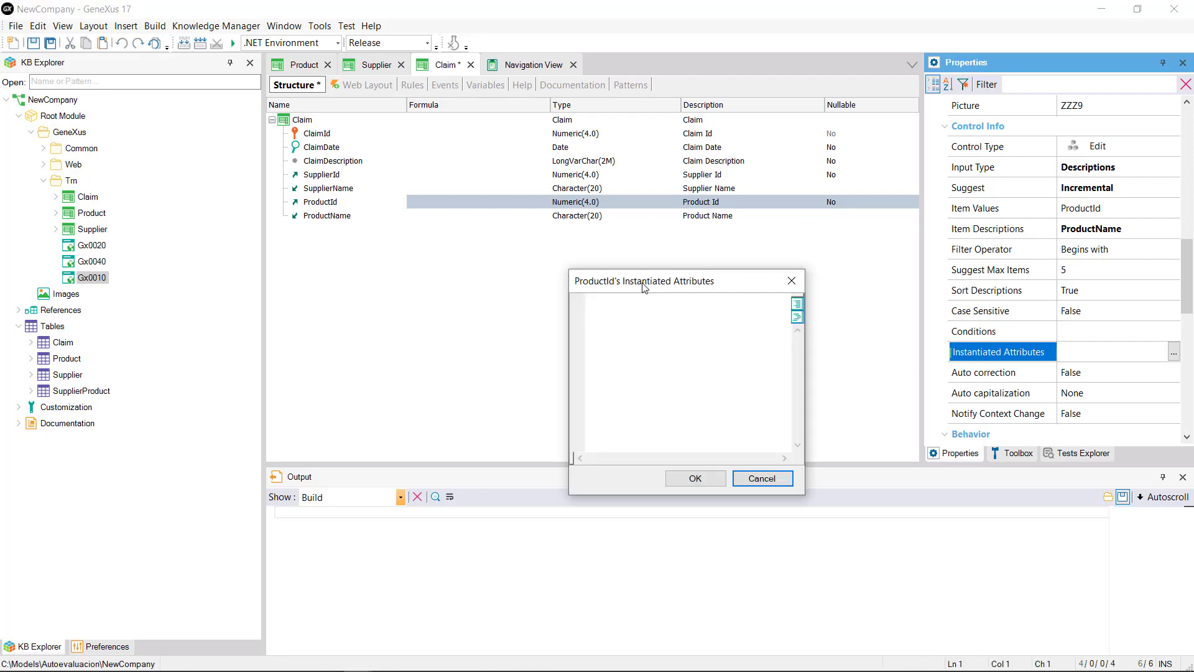
click(645, 306)
text(SupplierId)
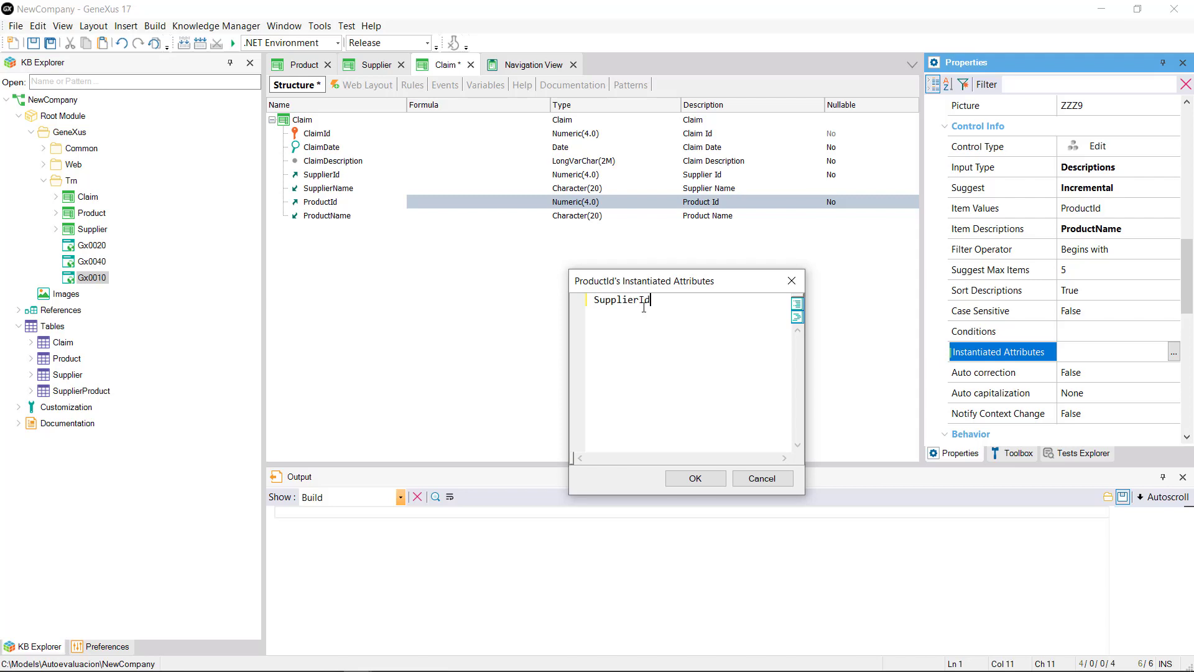
click(696, 479)
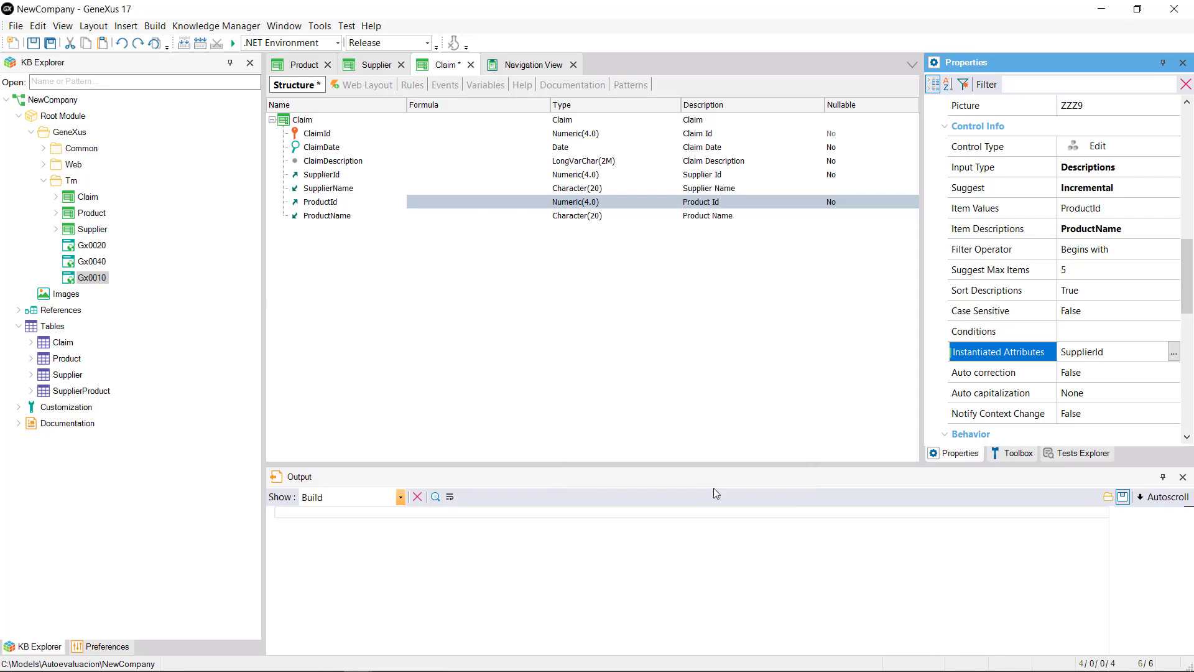
key(Tab)
key(Tab)
key(Tab)
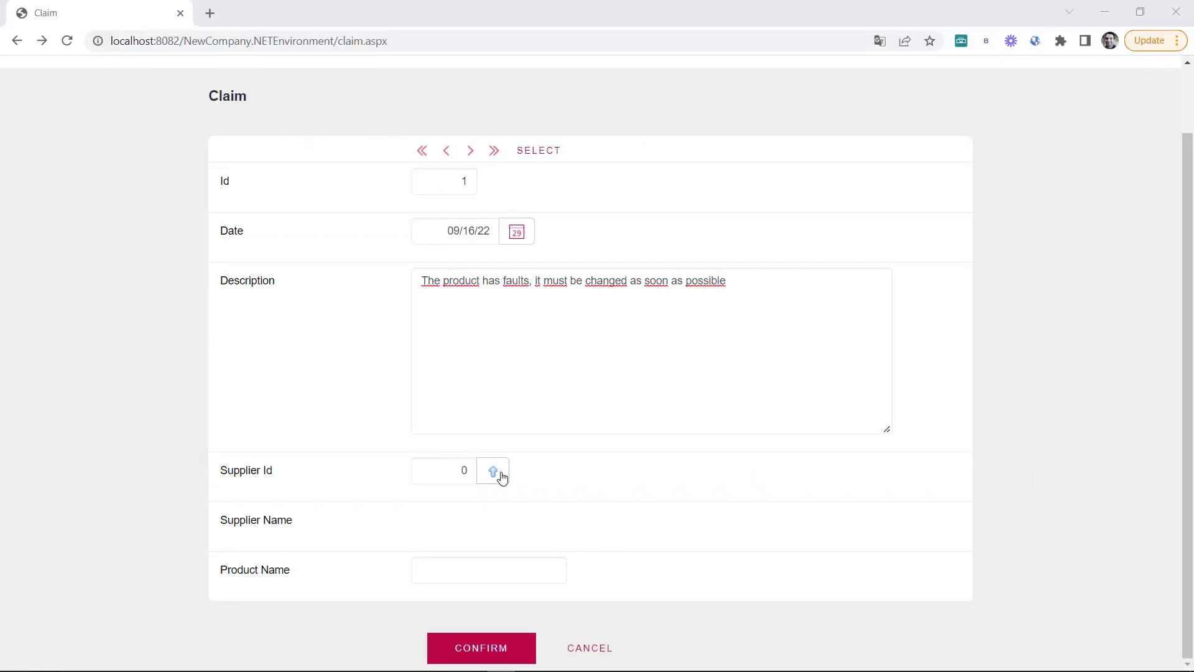
Retest the running Claim form by selecting SupplierA, entering Pr in the Product Name field and choosing Product1
click(498, 473)
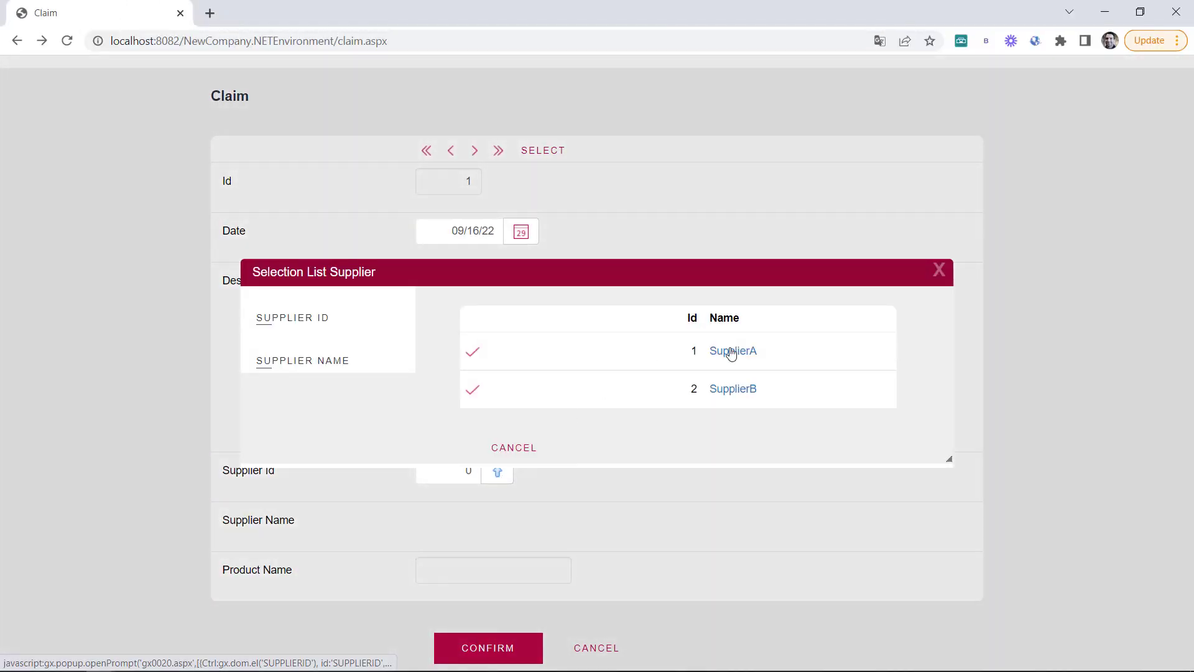
click(731, 352)
click(509, 570)
text(Pr)
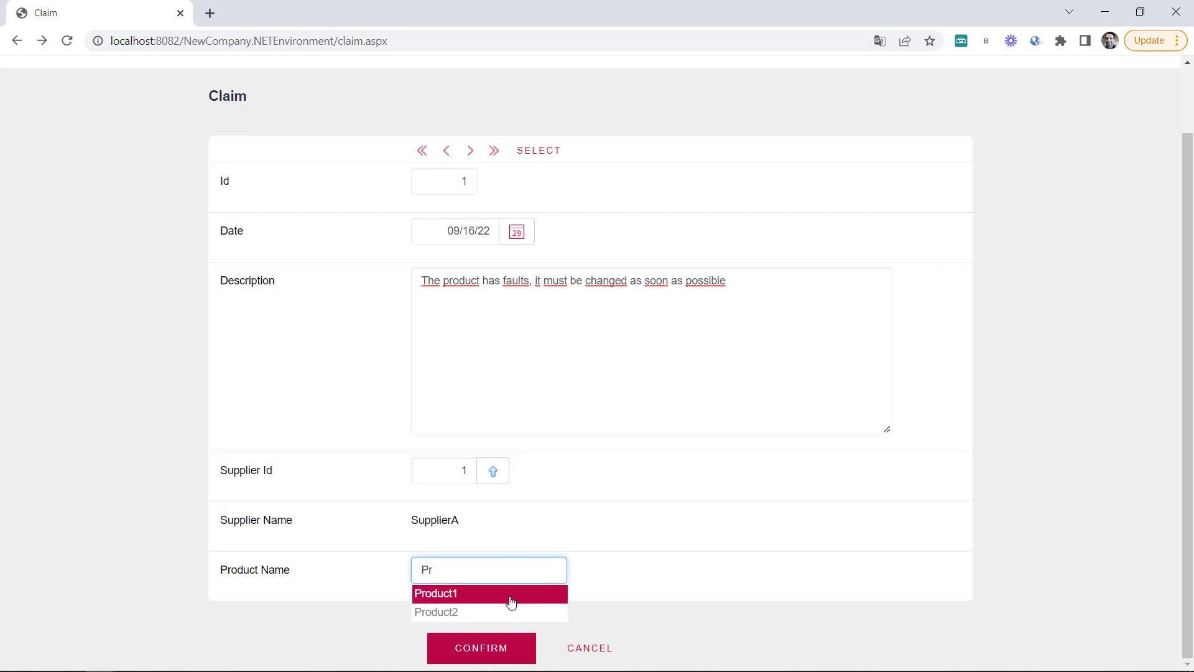
click(509, 596)
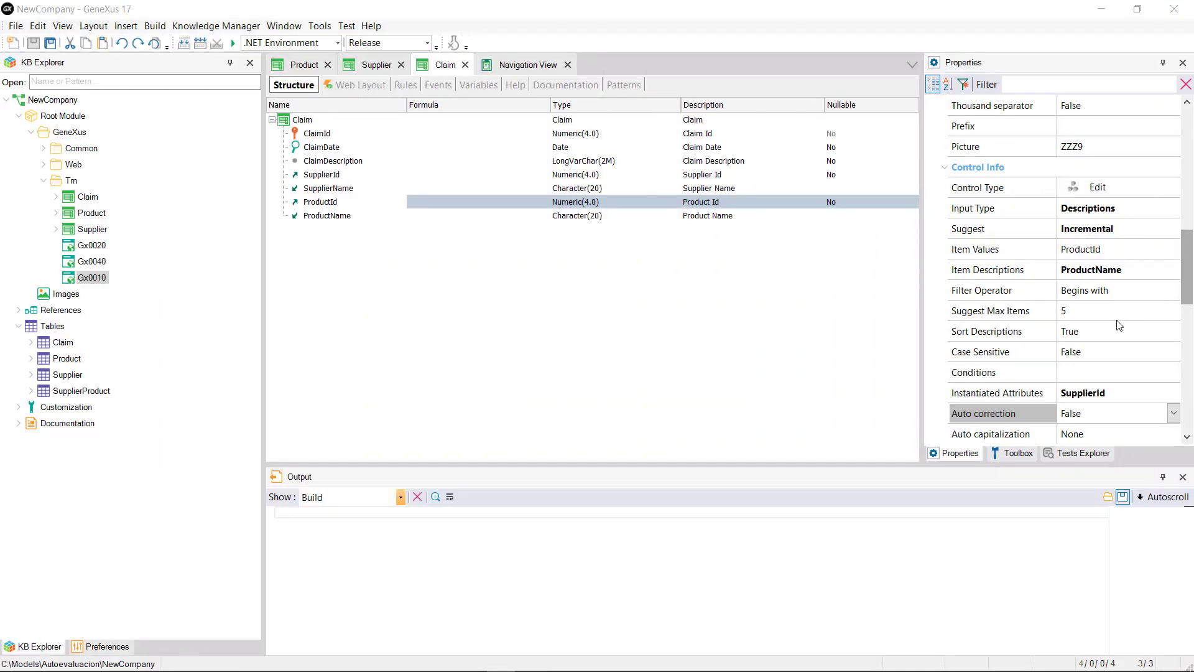
Change the Control Type of the Claim transaction's ProductId attribute to Dynamic Combo Box
click(1156, 197)
click(1174, 188)
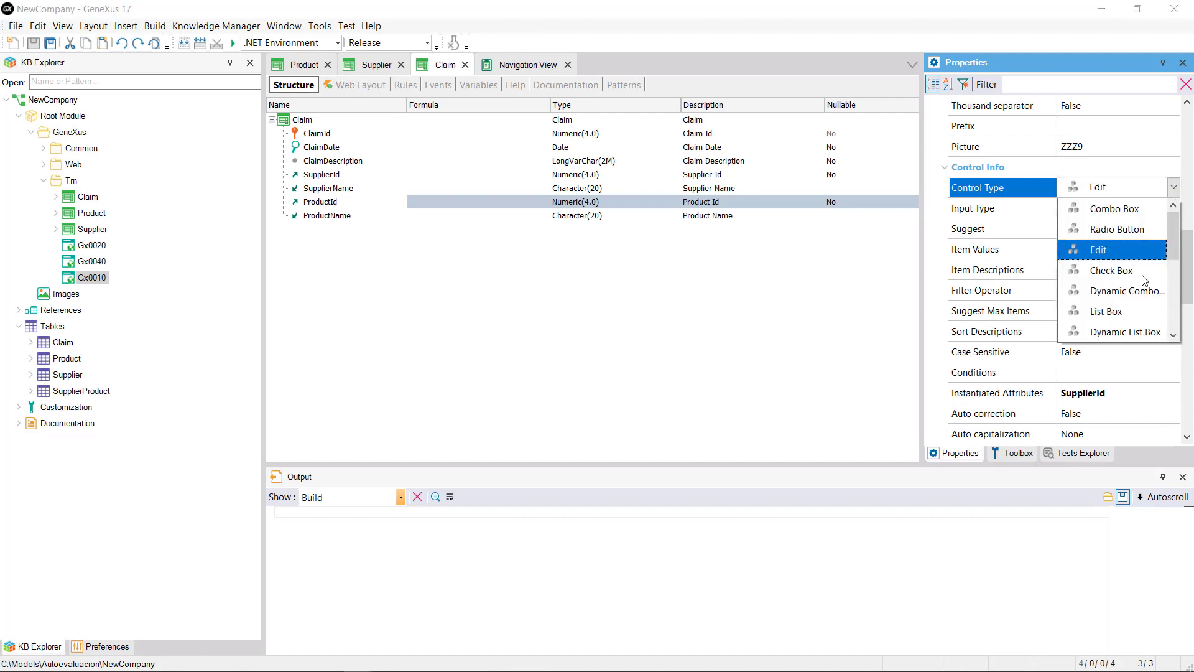
click(1126, 291)
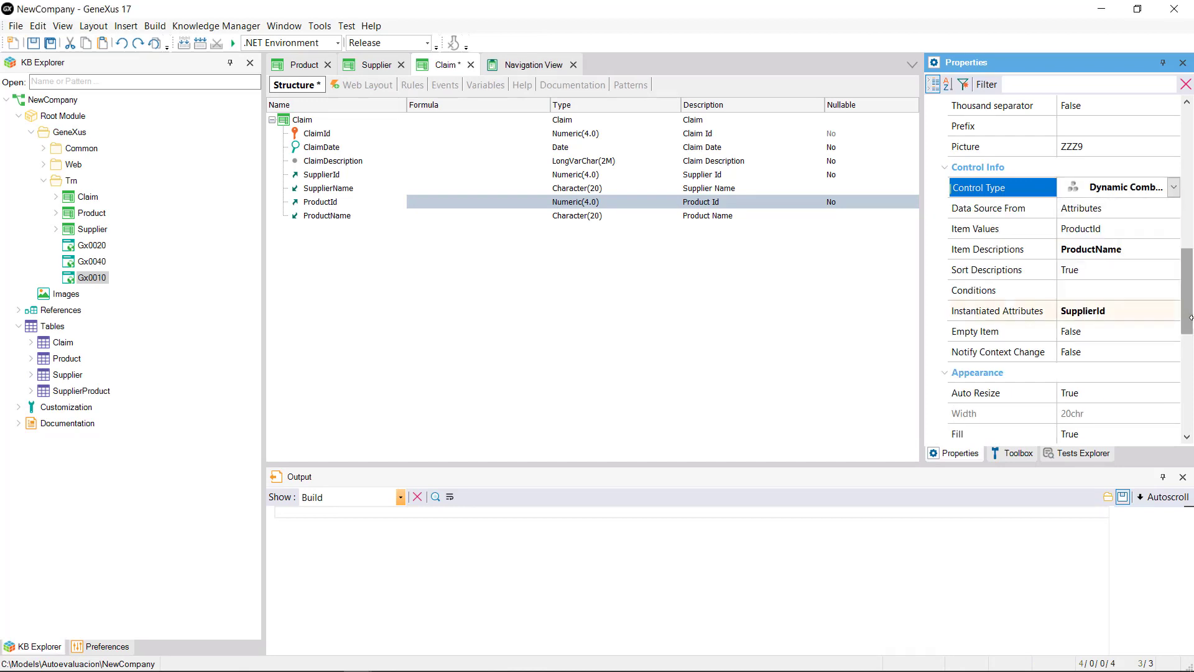